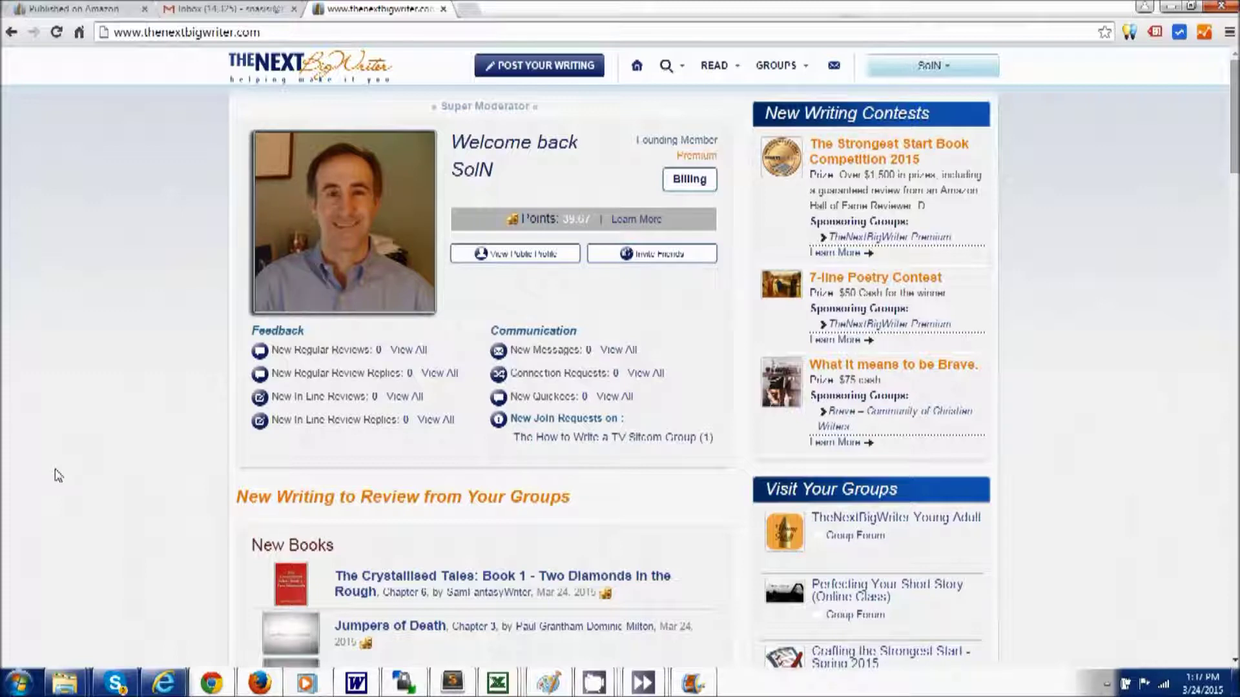
# - Open the writing portfolio and review the account options and the actions available for Groups Moderator Manual
pyautogui.click(535, 67)
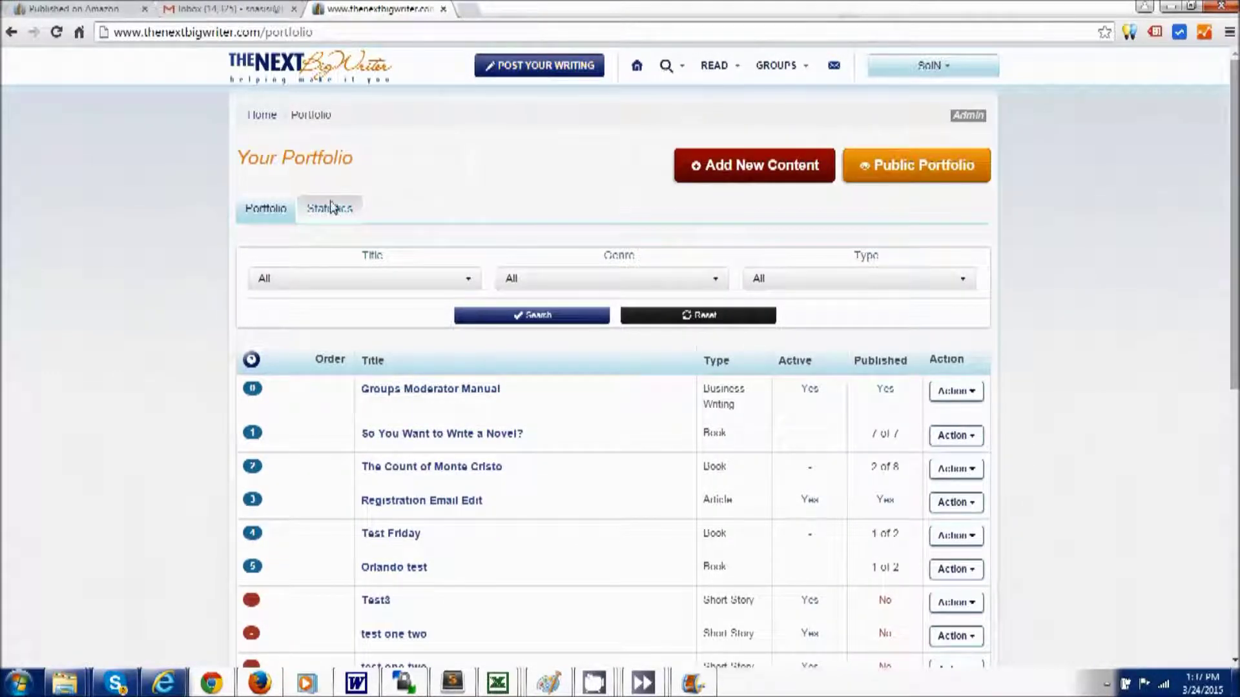
pyautogui.click(929, 66)
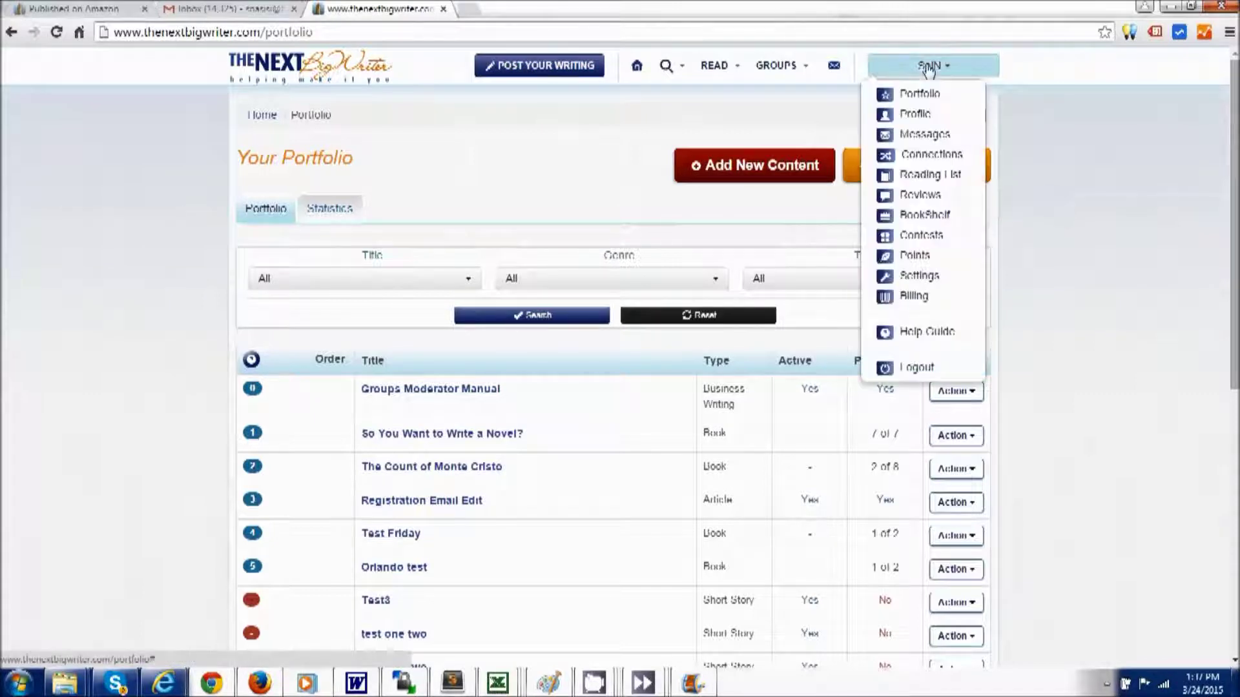
pyautogui.click(581, 134)
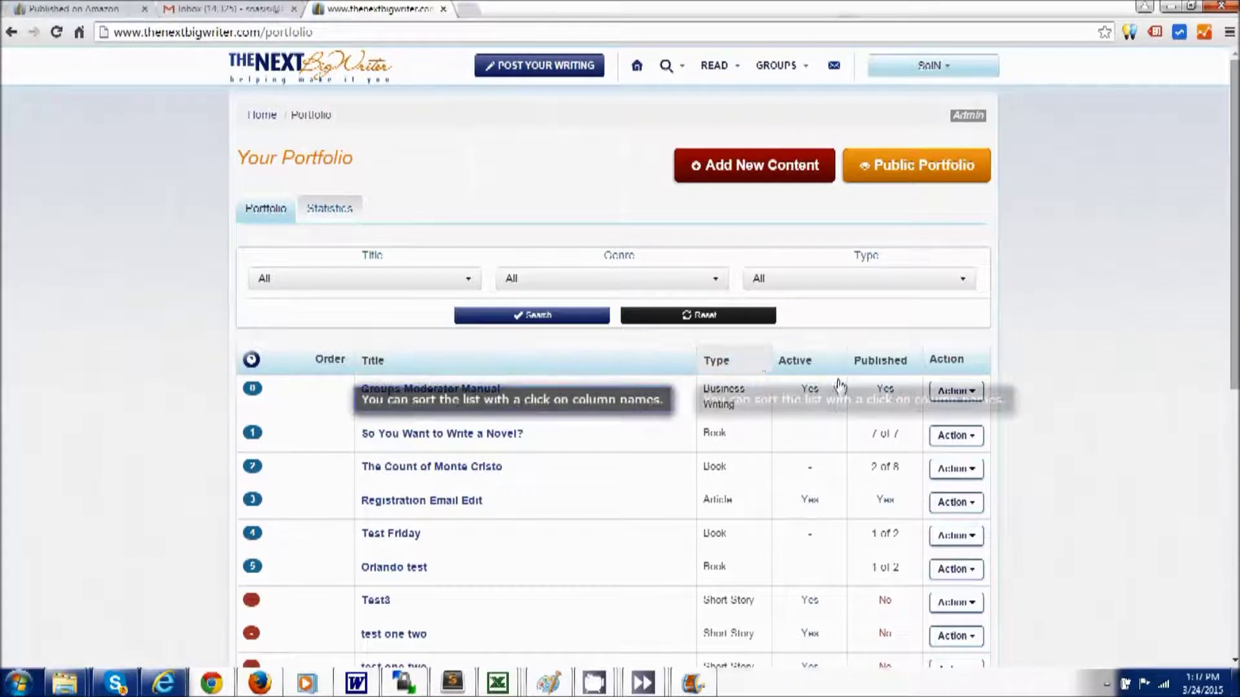
pyautogui.click(969, 396)
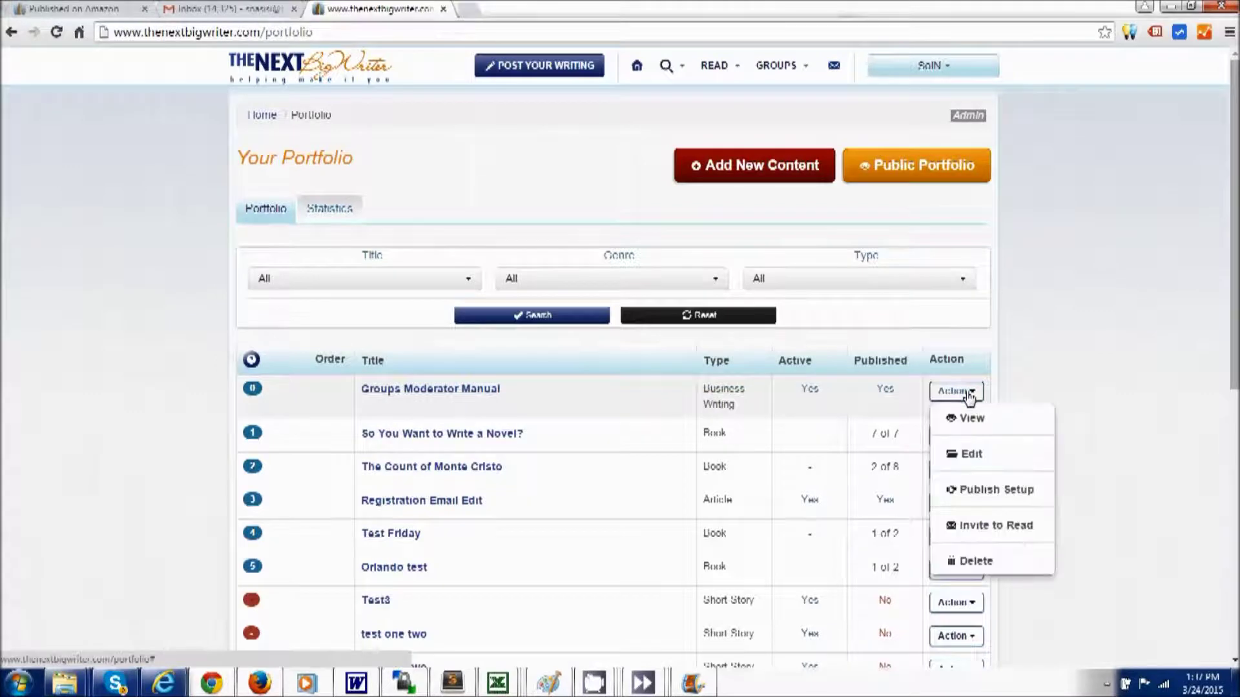
pyautogui.click(1058, 353)
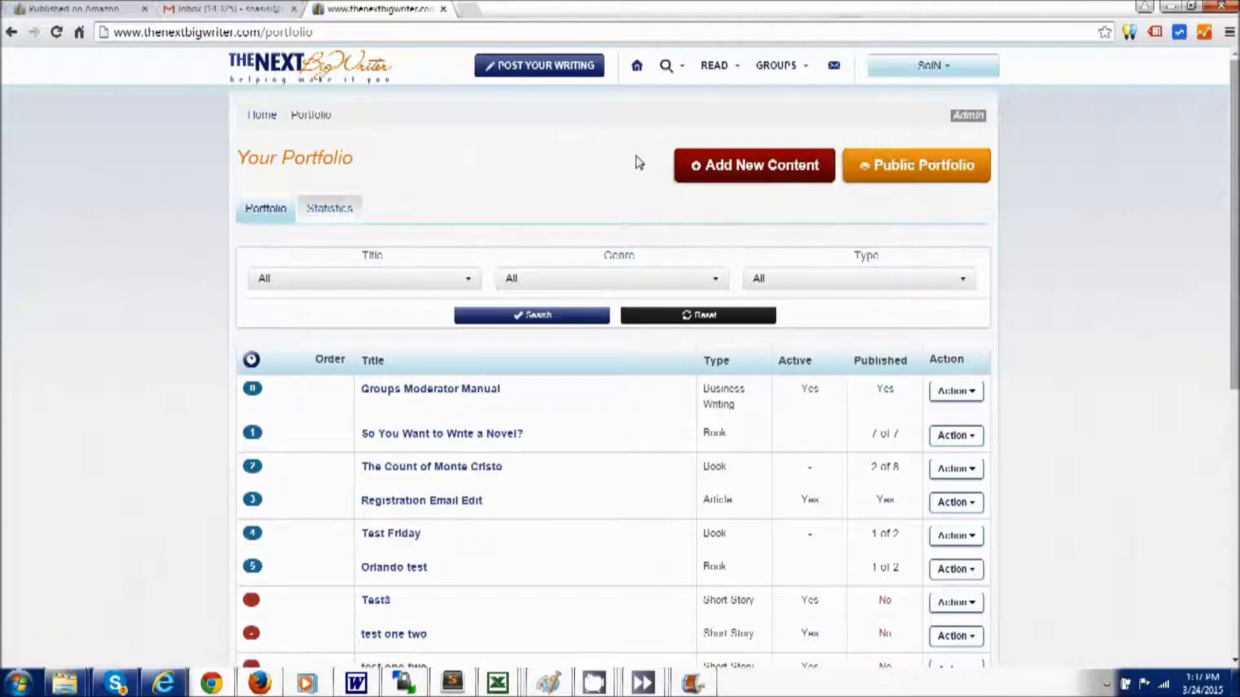
# - Add new content to the portfolio and title the post Posting Example
pyautogui.click(747, 169)
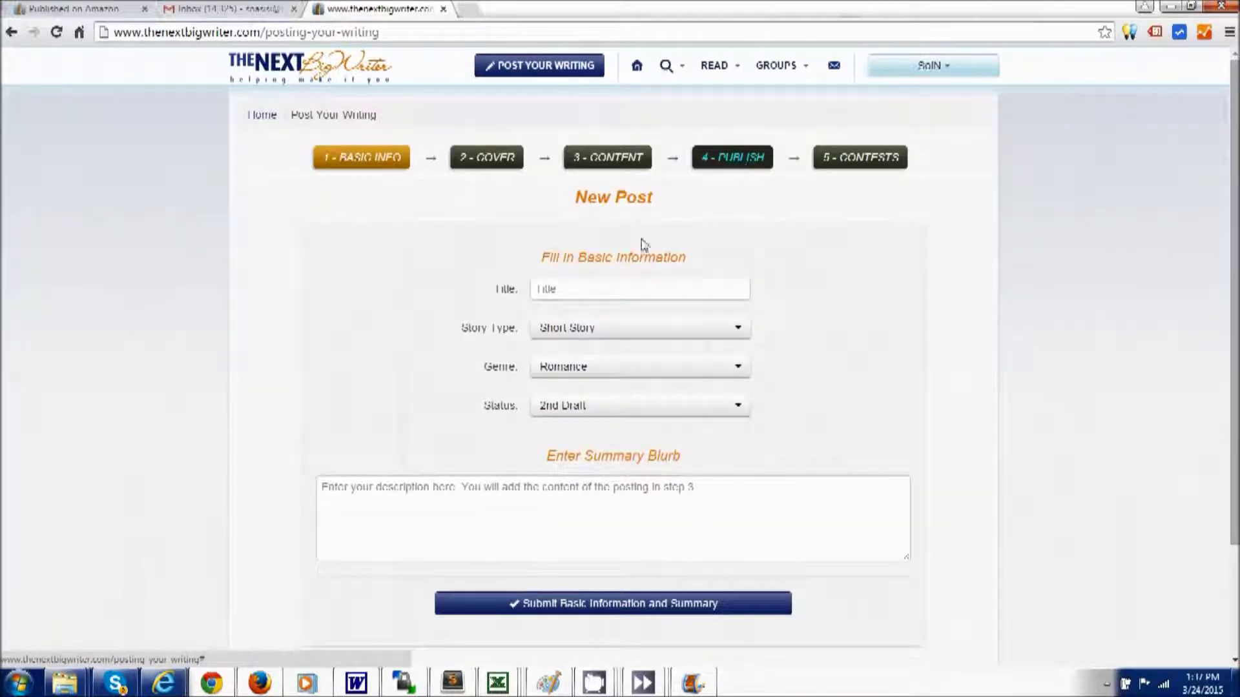
pyautogui.click(583, 289)
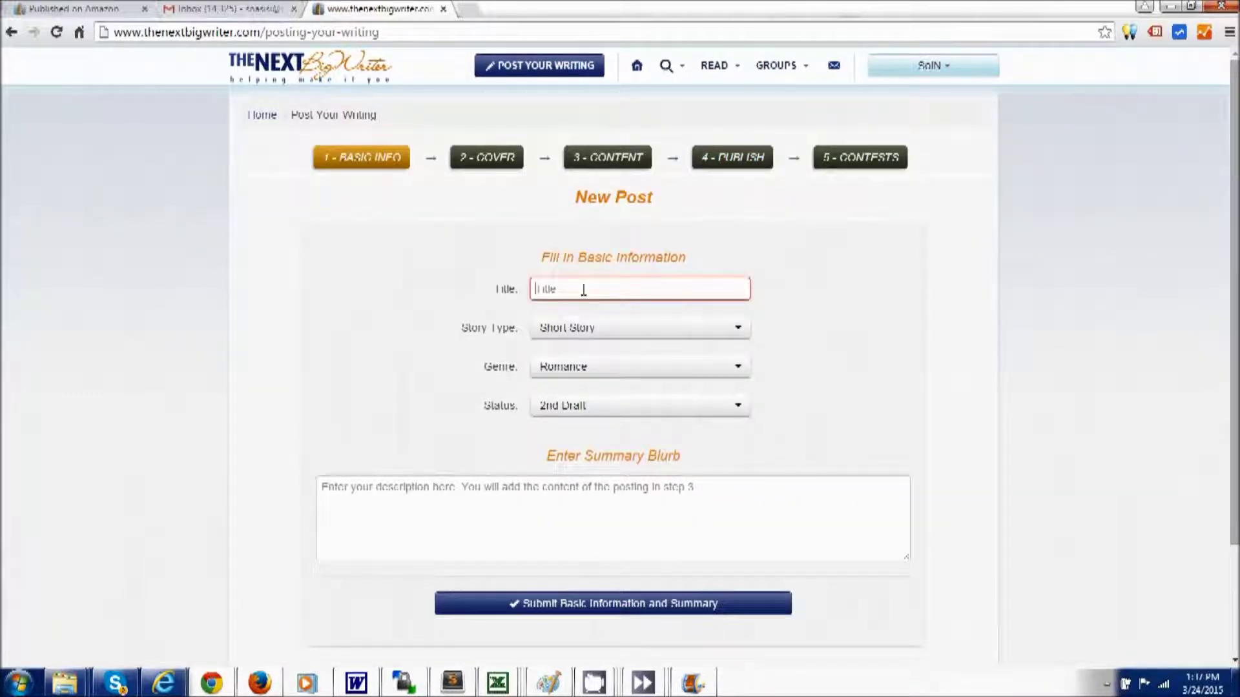
pyautogui.write('Posting Exa')
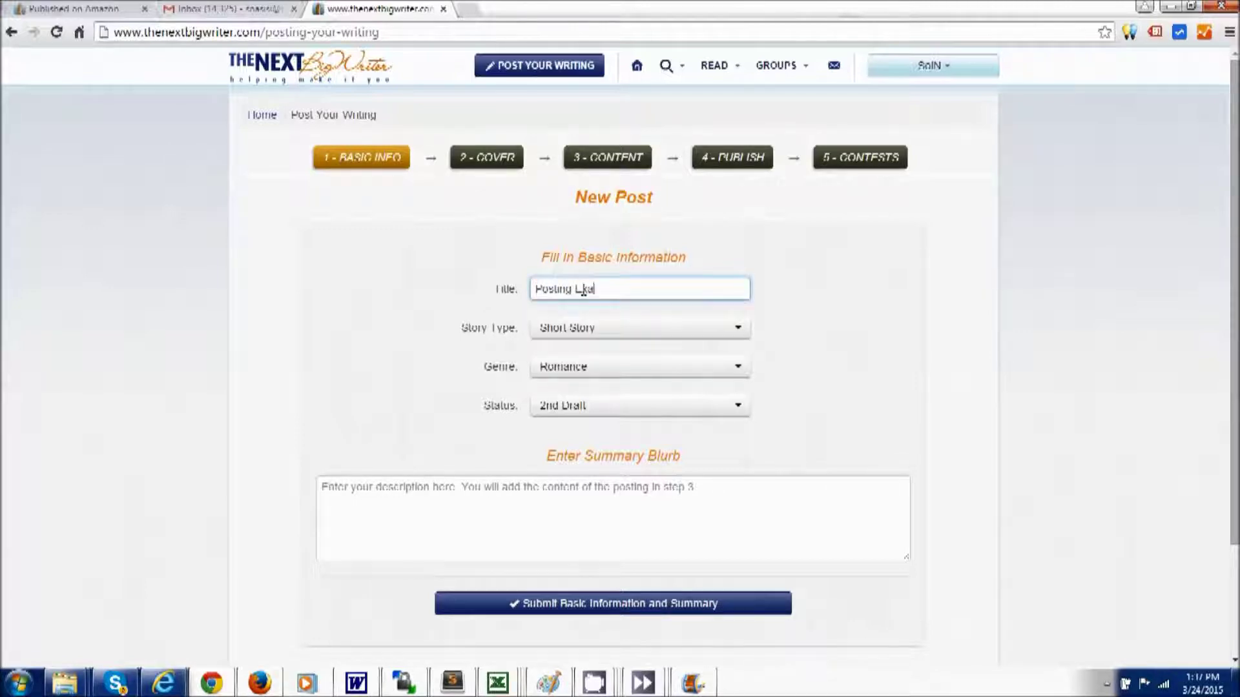
pyautogui.write('mple')
pyautogui.press('Tab')
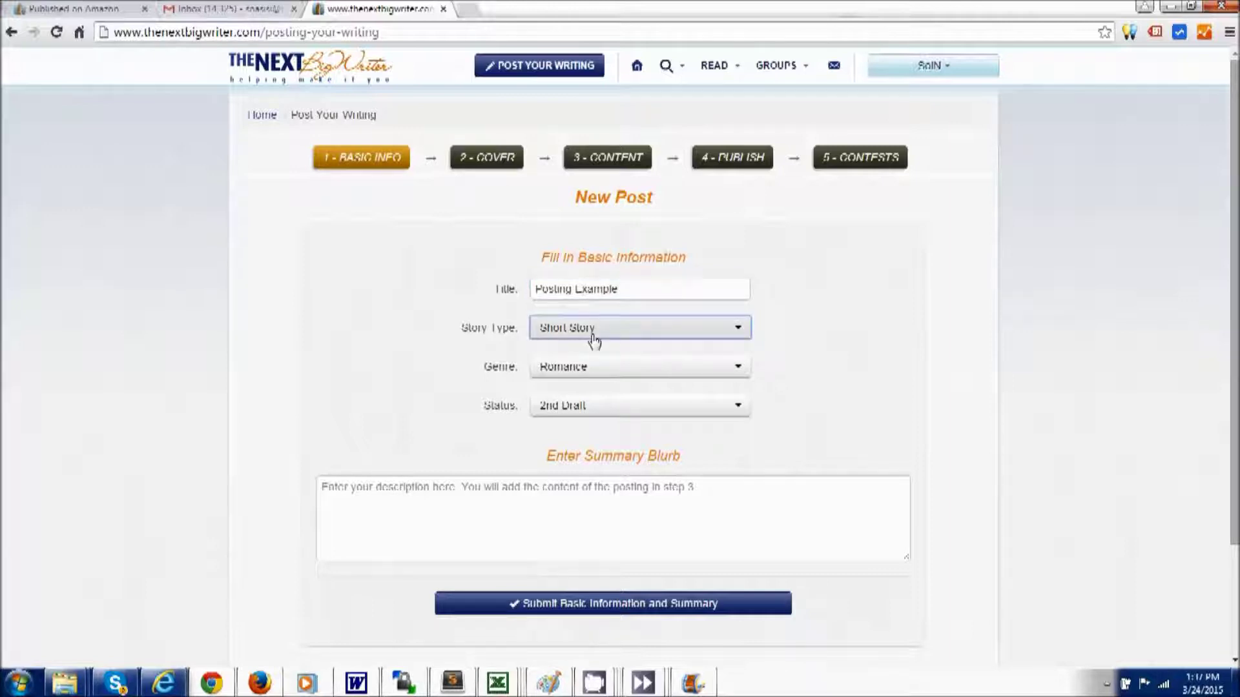
# - Set the post's story type to Book and its status to 1st Draft, keeping Romance as the genre
pyautogui.click(590, 330)
pyautogui.click(593, 381)
pyautogui.click(588, 371)
pyautogui.click(591, 373)
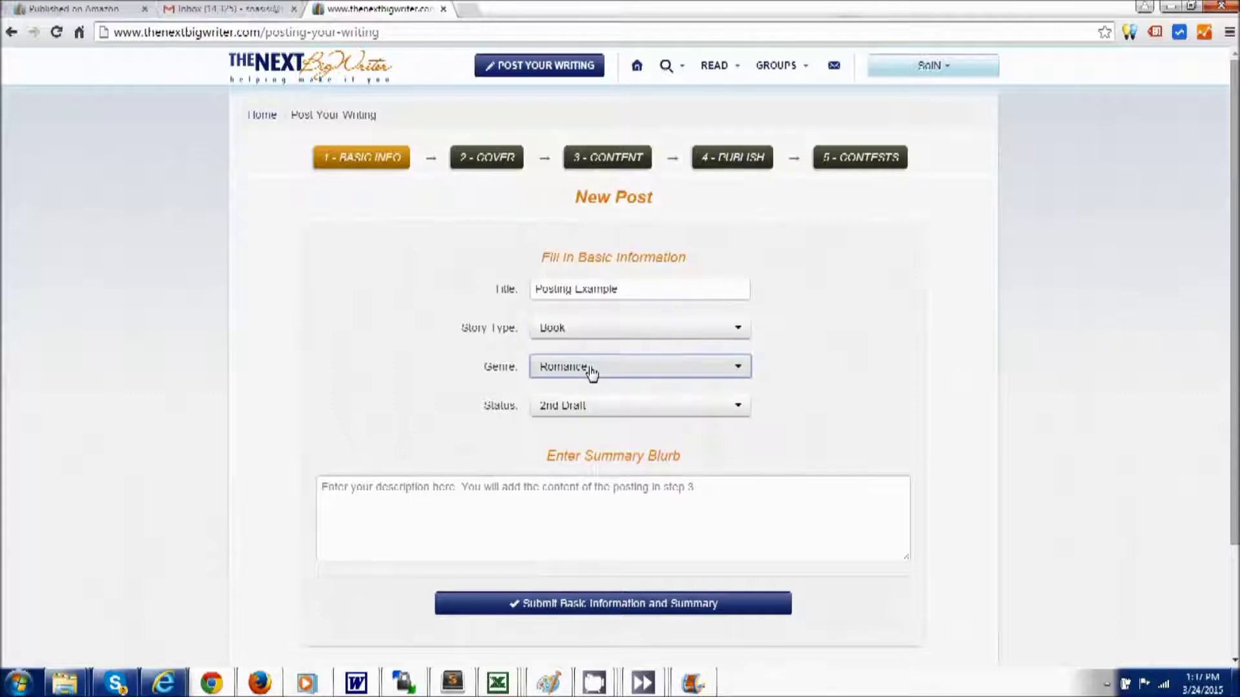
pyautogui.click(587, 408)
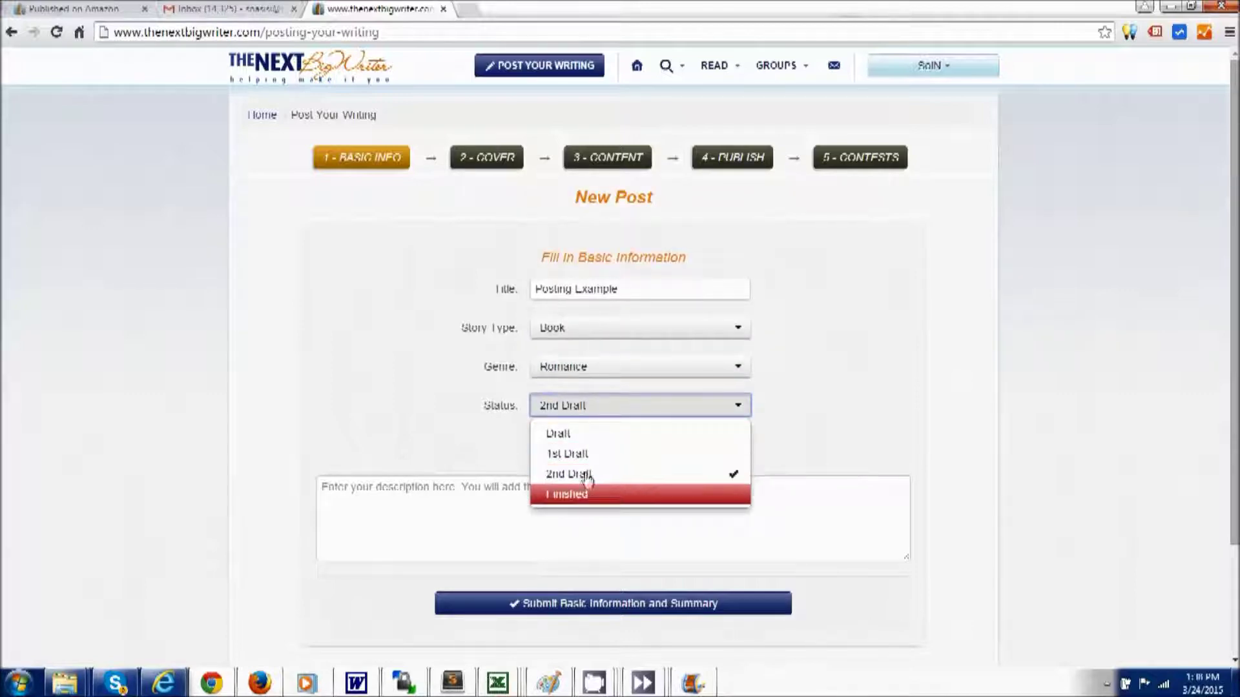
pyautogui.click(583, 454)
# - Enter the summary blurb "This is a test of the posting system" and submit the basic information
pyautogui.click(573, 489)
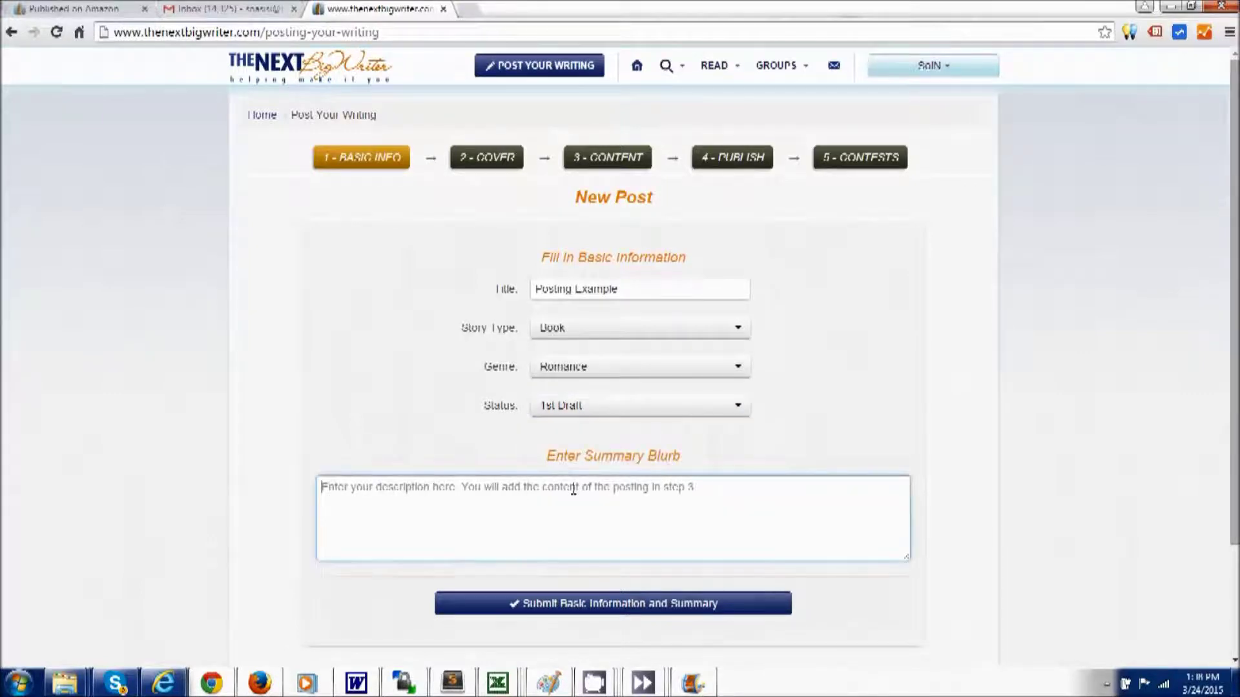
pyautogui.write('T')
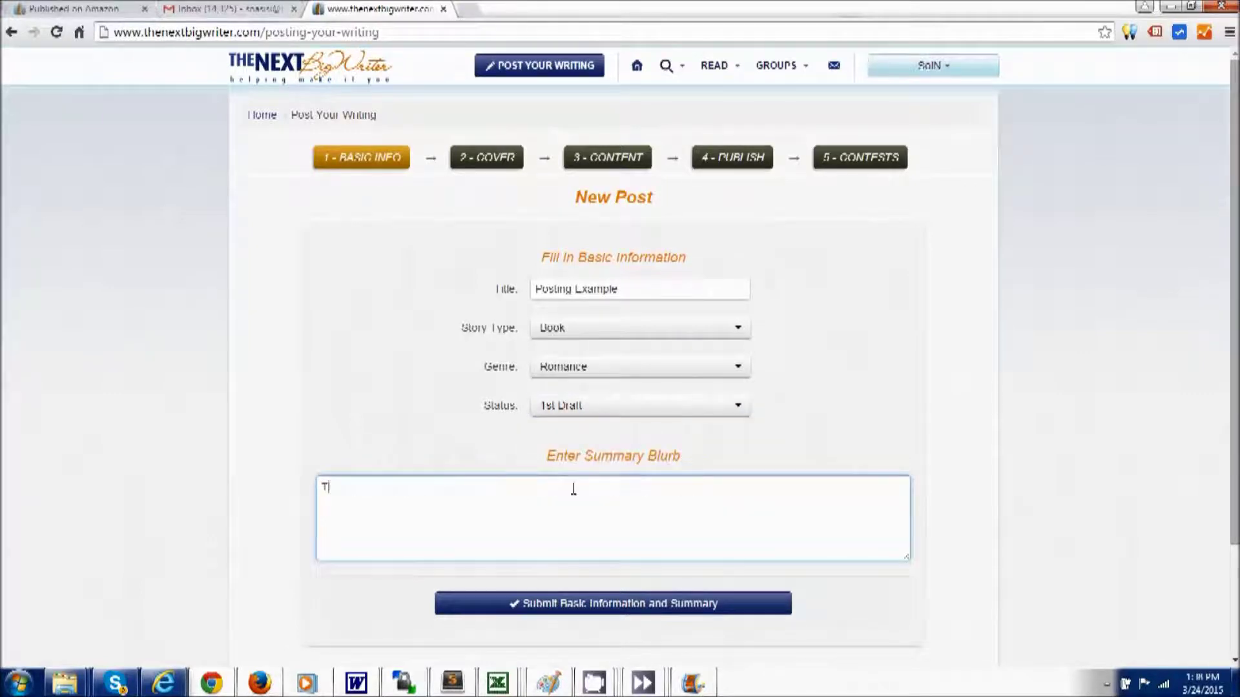
pyautogui.write('his is a test of the posting system')
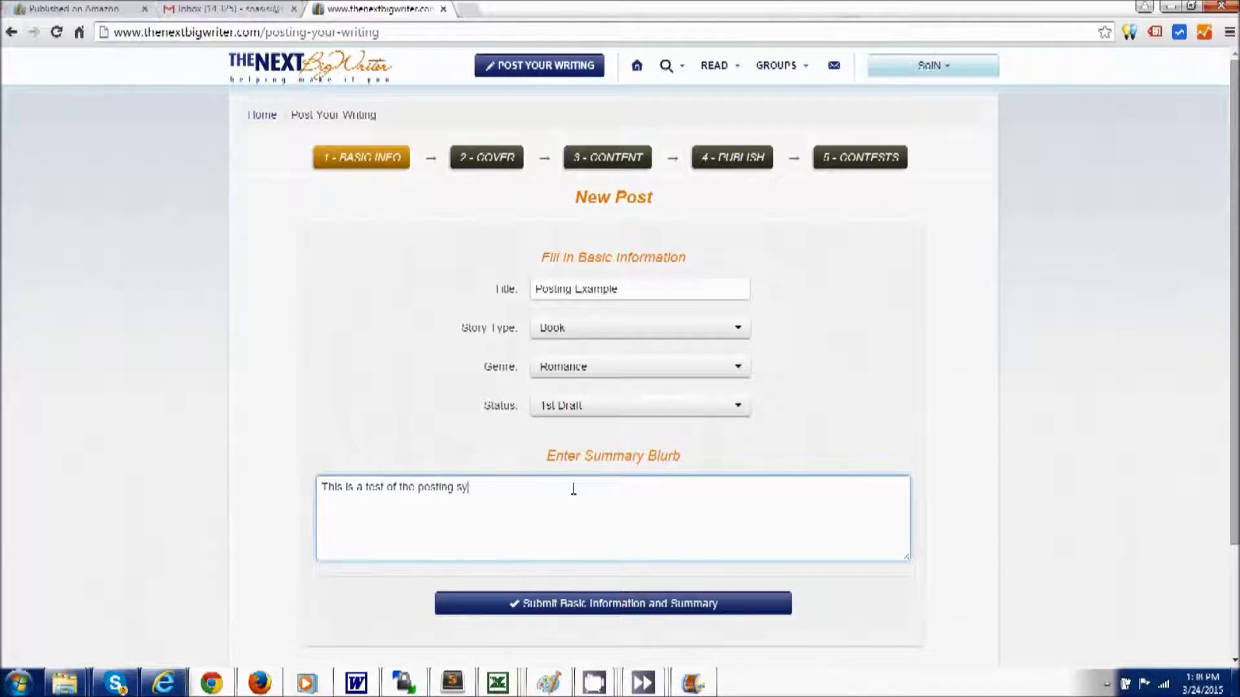
pyautogui.click(607, 604)
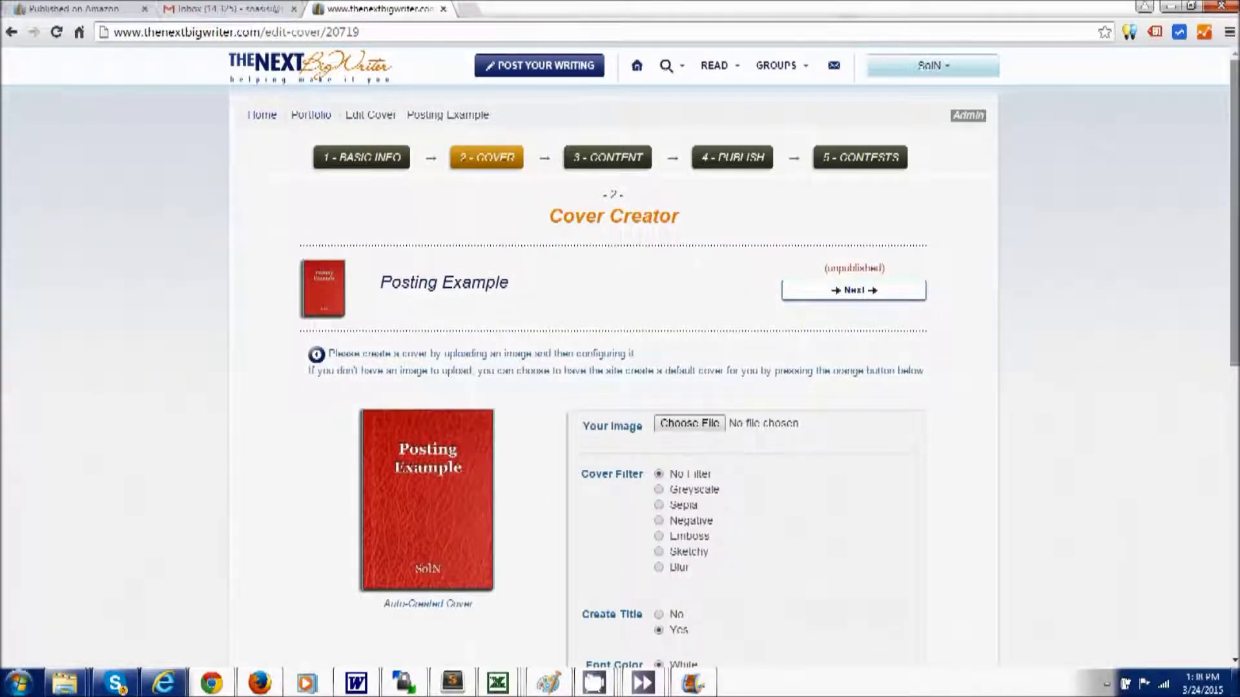
# - Choose the image 003.jpg, upload it and create the cover with no filter and a small white Georgia title
pyautogui.moveTo(1235, 122); pyautogui.dragTo(1233, 153)
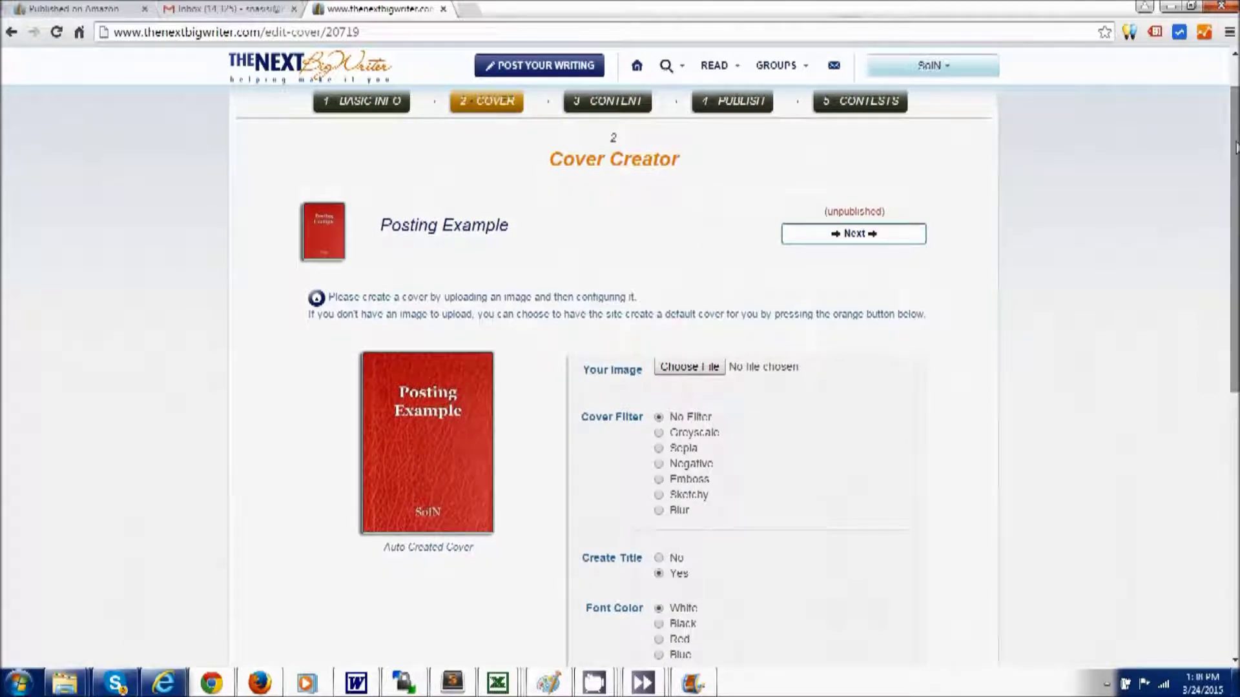
pyautogui.moveTo(1235, 148); pyautogui.dragTo(1235, 173)
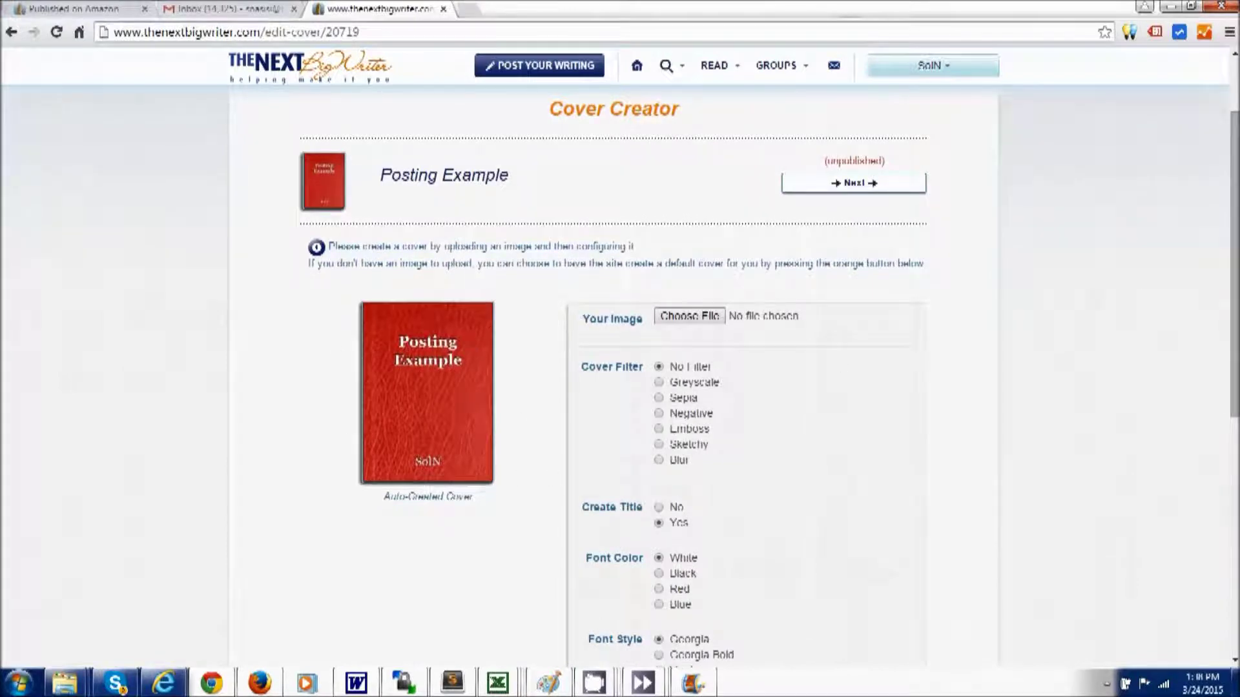
pyautogui.moveTo(1234, 213)
pyautogui.mouseDown()
pyautogui.moveTo(1235, 271)
pyautogui.moveTo(1235, 227)
pyautogui.mouseUp()
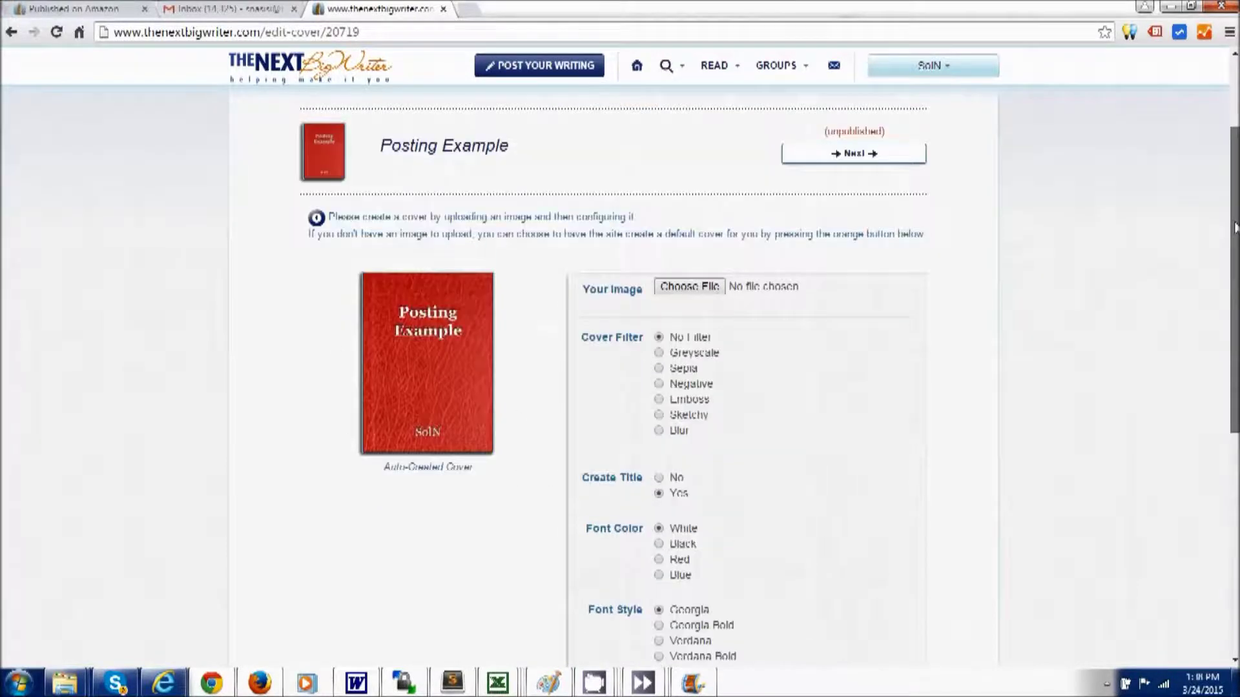
pyautogui.click(690, 287)
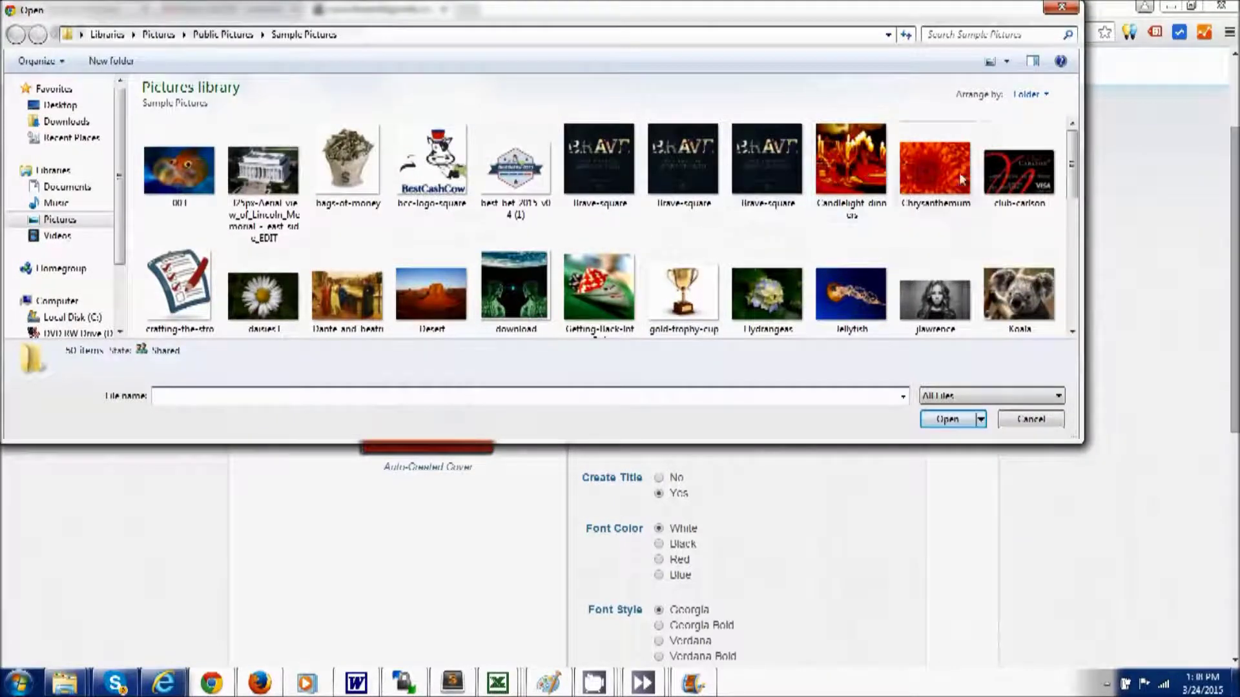
pyautogui.doubleClick(178, 168)
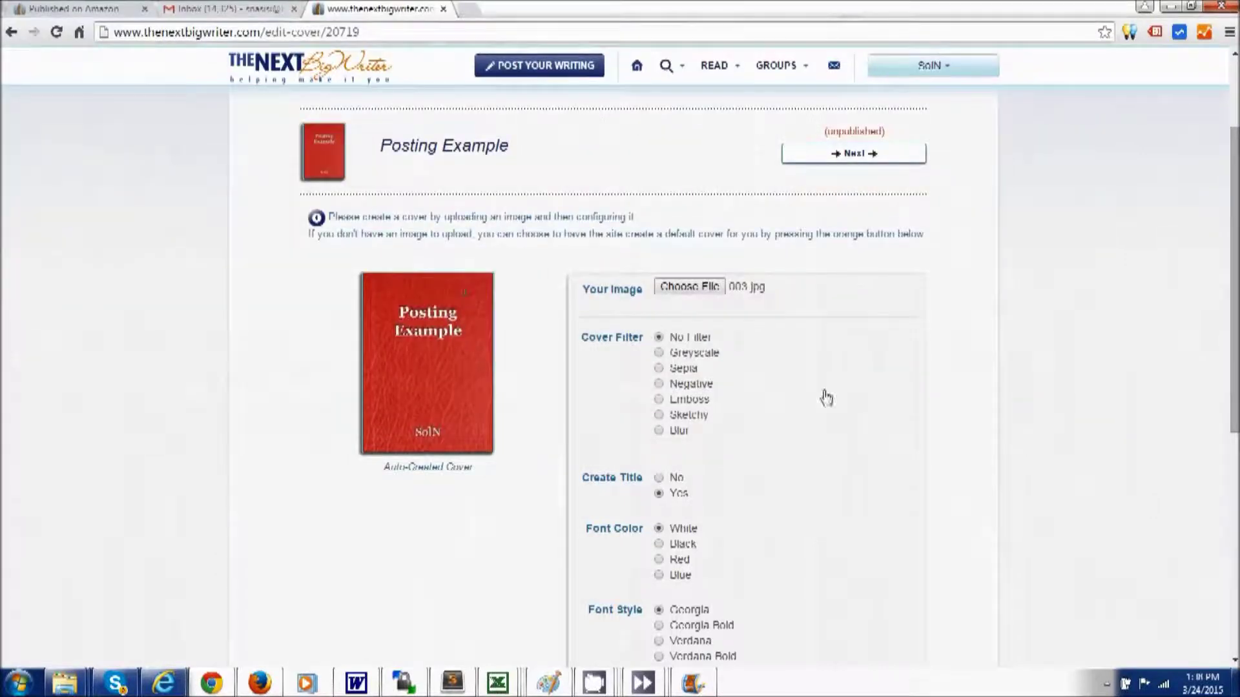
pyautogui.moveTo(1228, 177); pyautogui.dragTo(1231, 269)
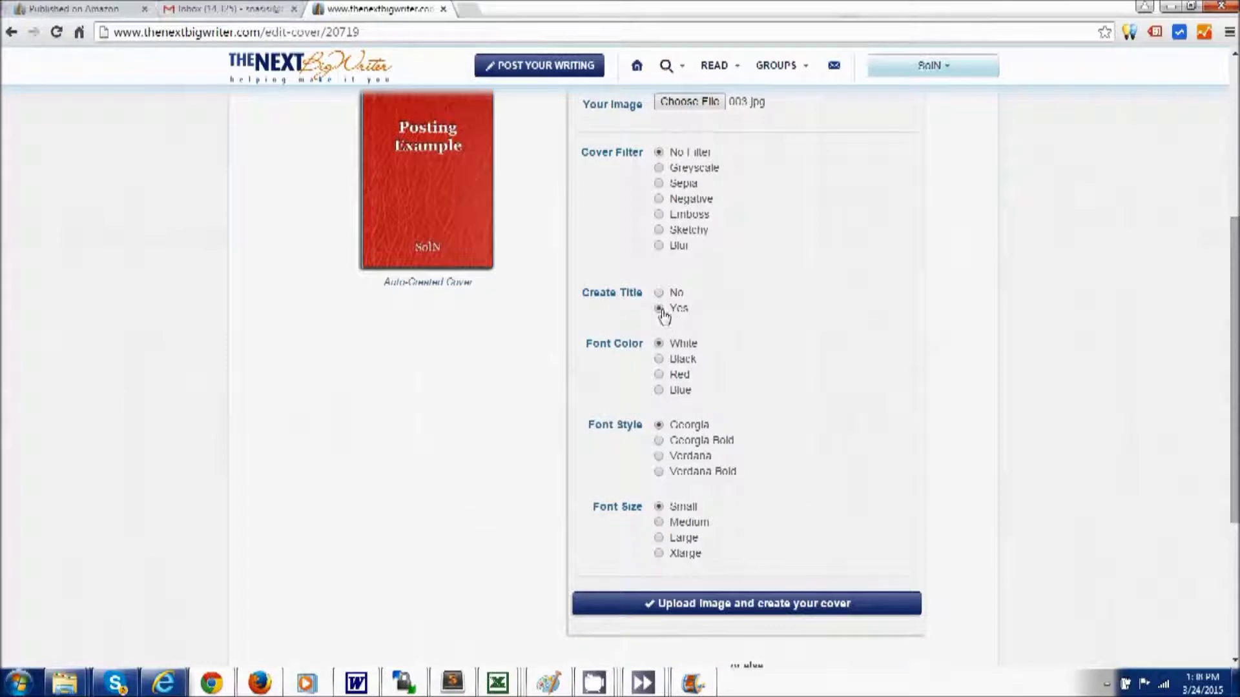
pyautogui.click(735, 607)
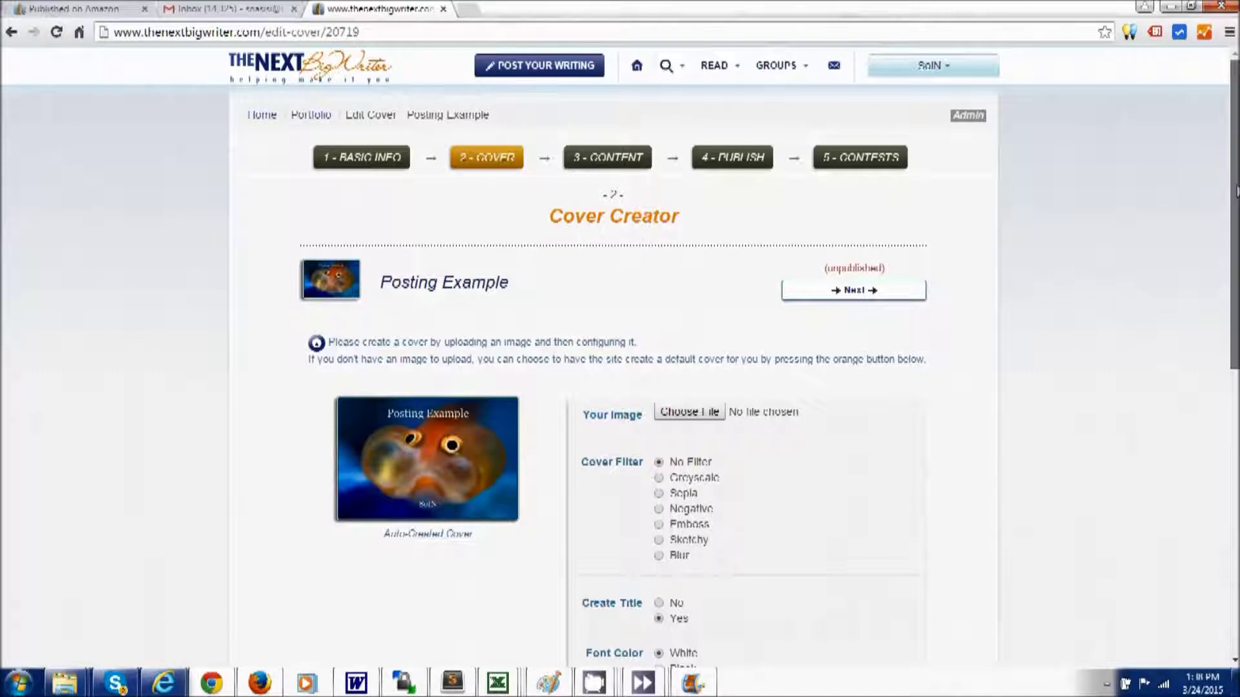
# - Continue to the content stage of Posting Example and start adding a chapter
pyautogui.scroll(-1, 1236, 191)
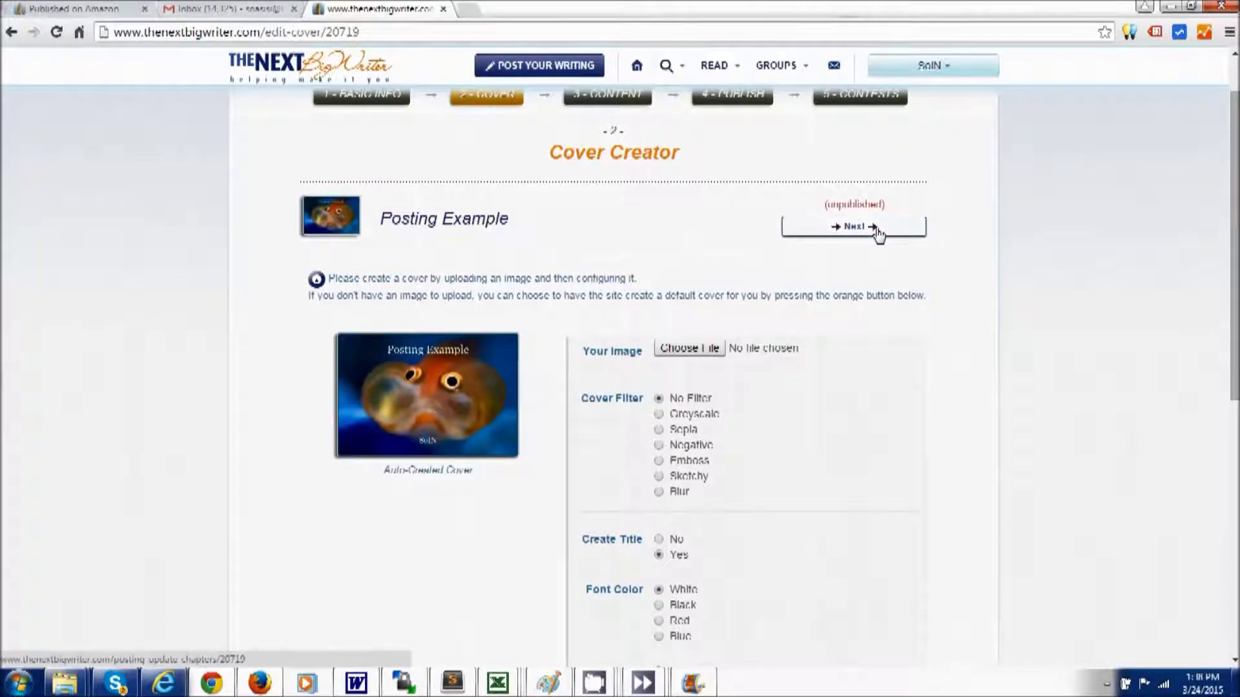
pyautogui.click(877, 231)
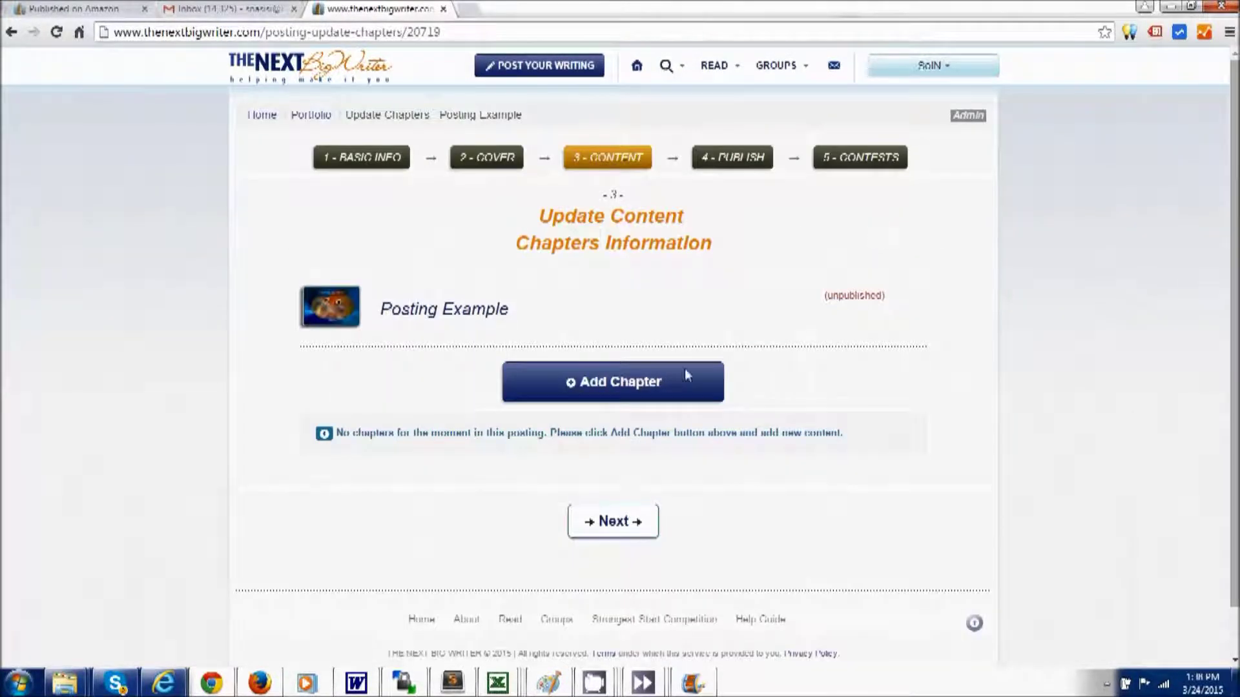
pyautogui.click(640, 381)
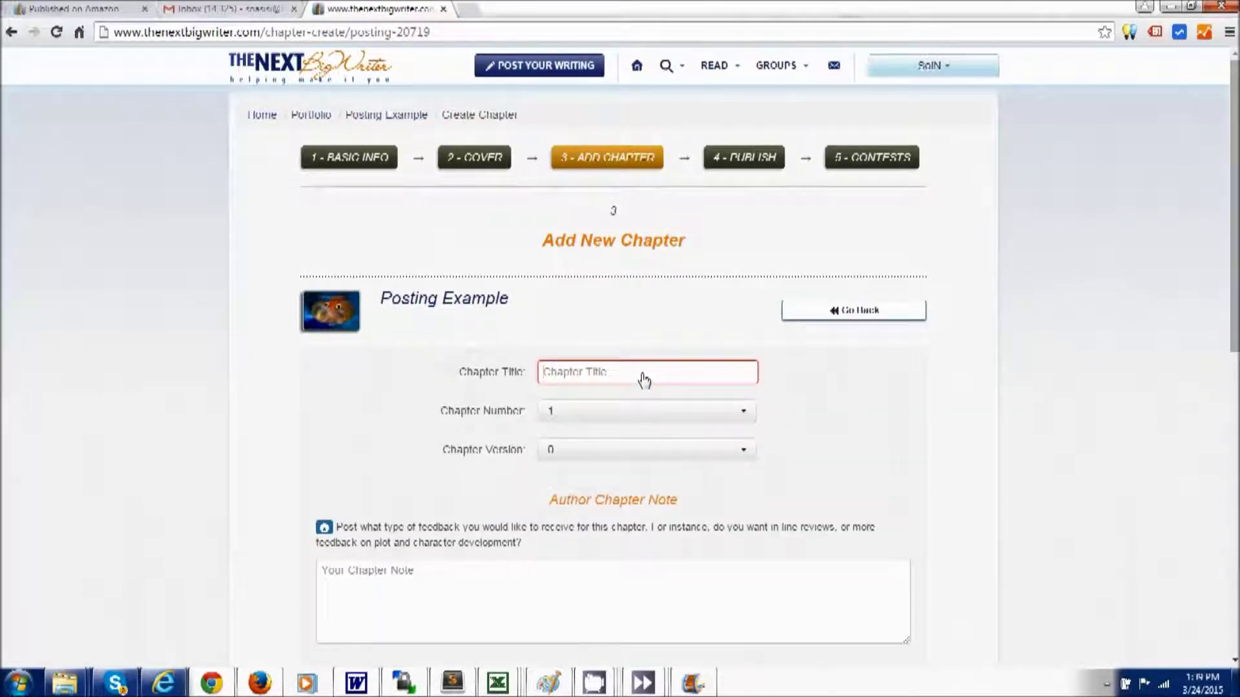
# - Title the chapter Getting Started and set its chapter version to 1
pyautogui.write('Chapter')
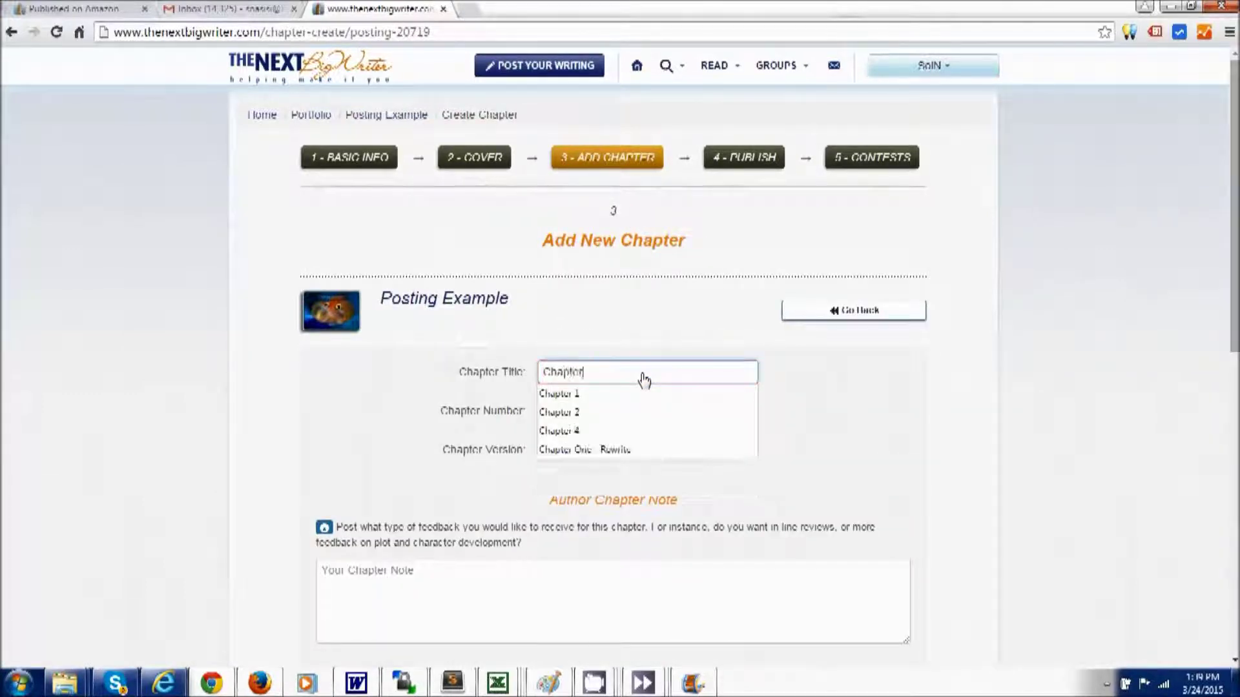
pyautogui.press('BackSpace')
pyautogui.press('BackSpace')
pyautogui.press('BackSpace')
pyautogui.press('BackSpace')
pyautogui.press('BackSpace')
pyautogui.press('BackSpace')
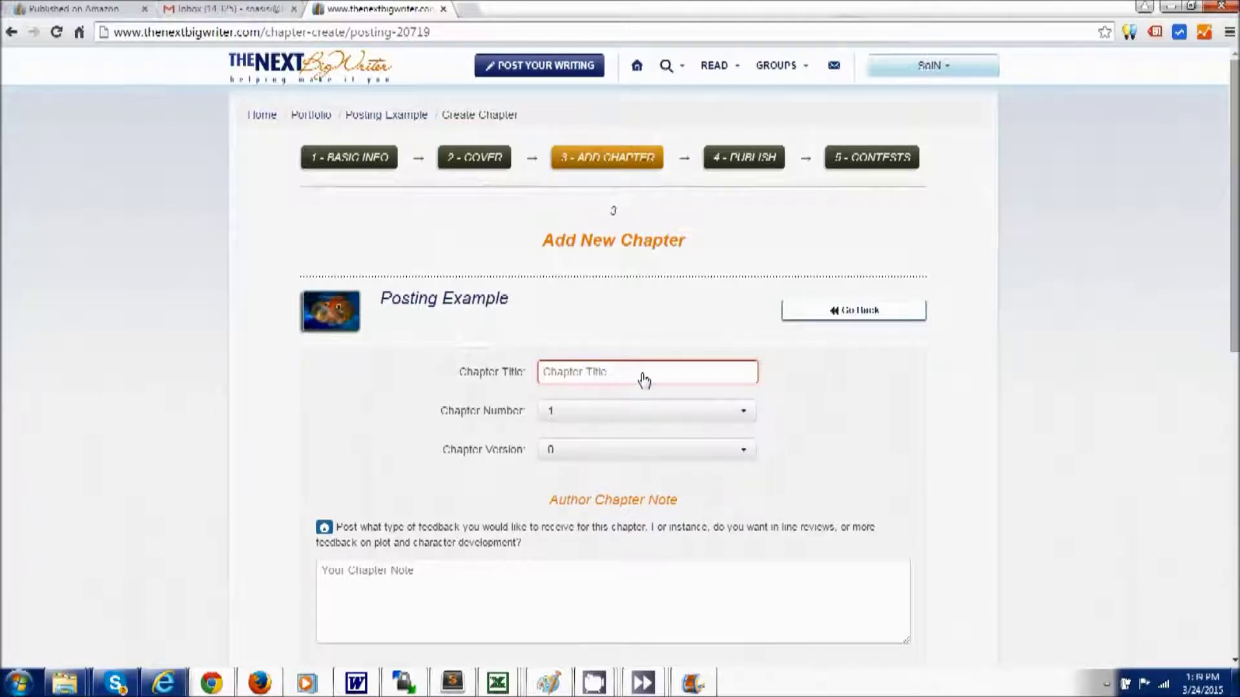
pyautogui.write('Cwt')
pyautogui.write('ting Started')
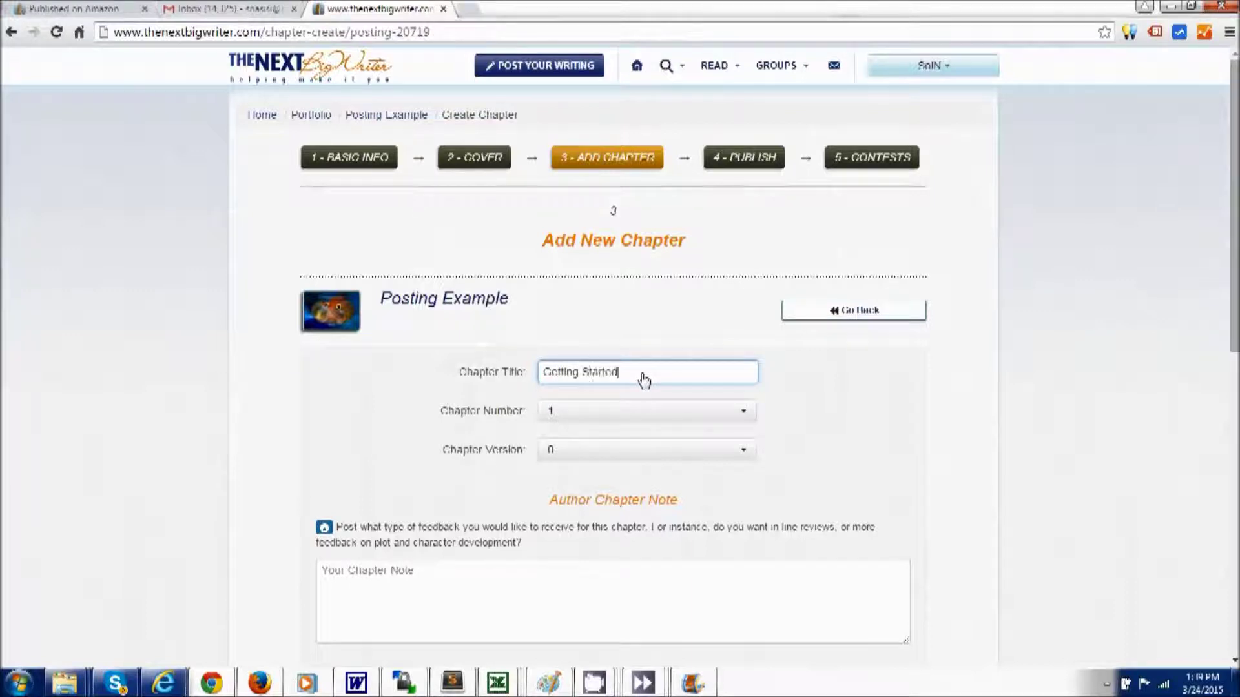
pyautogui.click(619, 452)
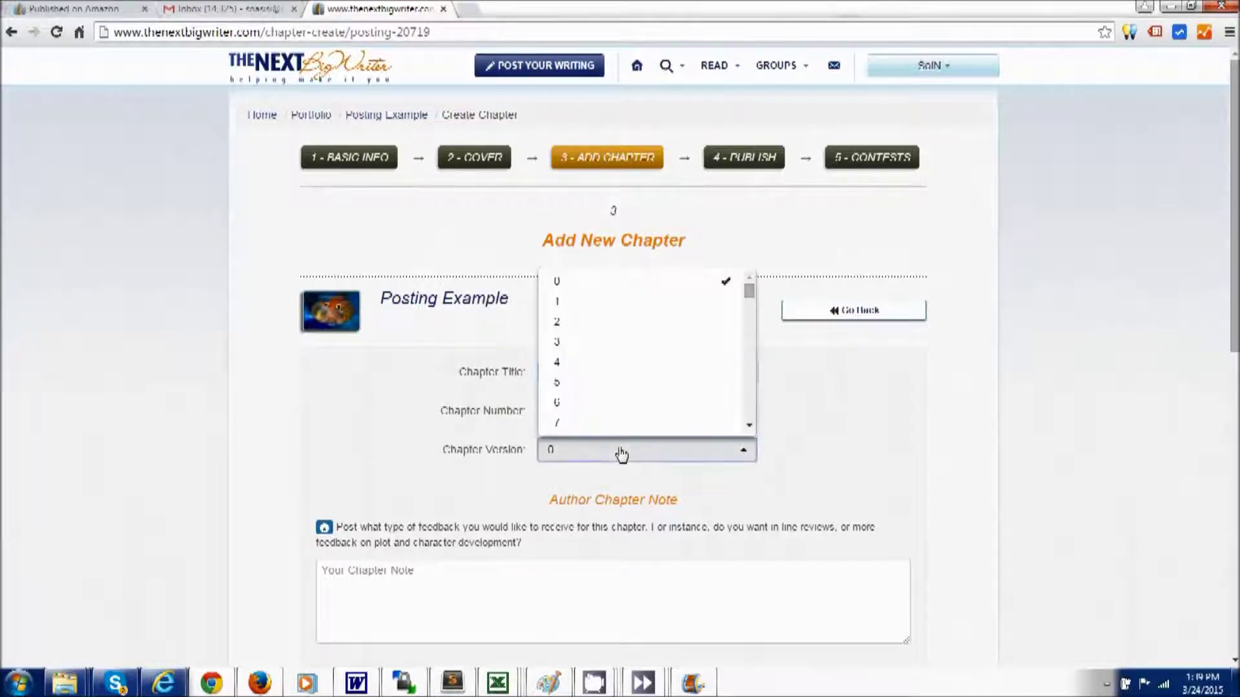
pyautogui.click(606, 305)
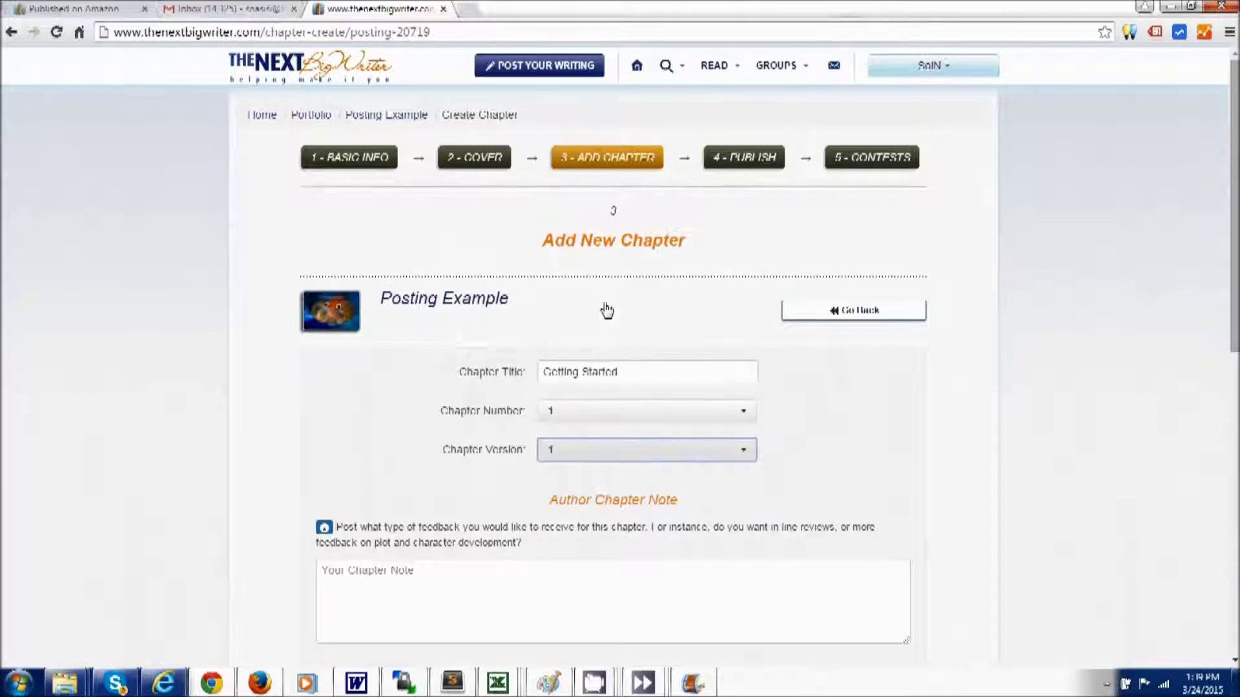
# - Enter the author chapter note "I would like to receive feedback on how this flows."
pyautogui.click(544, 599)
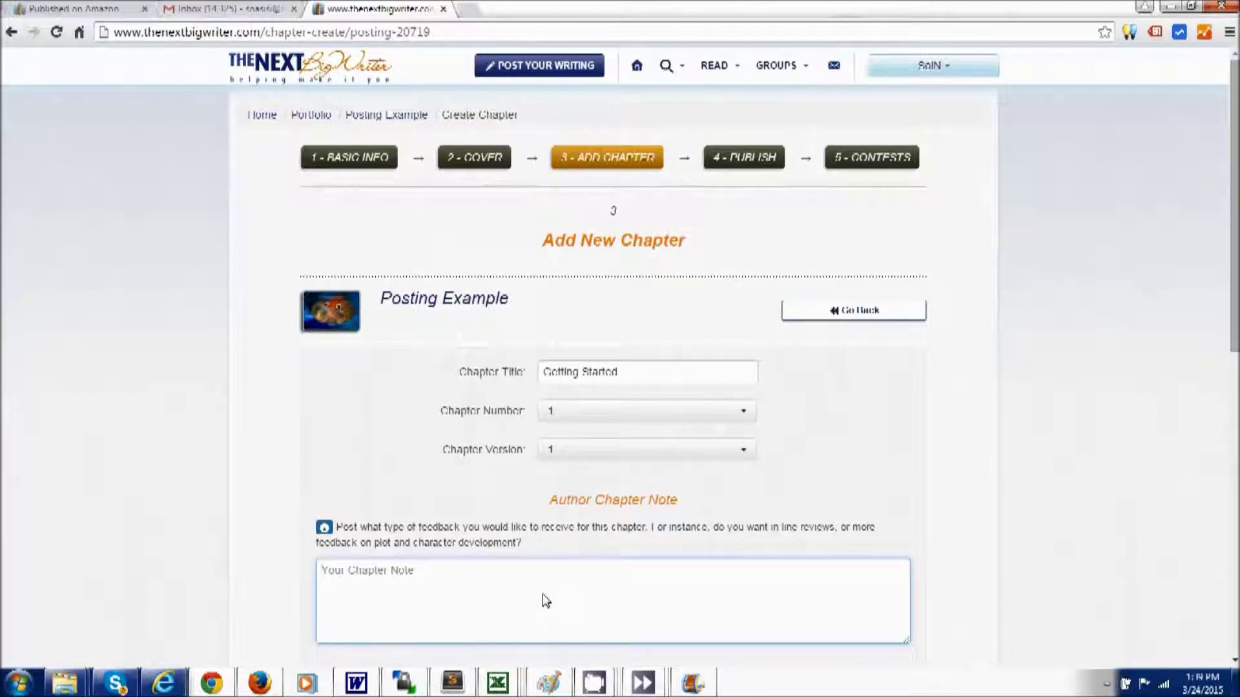
pyautogui.write('I woul')
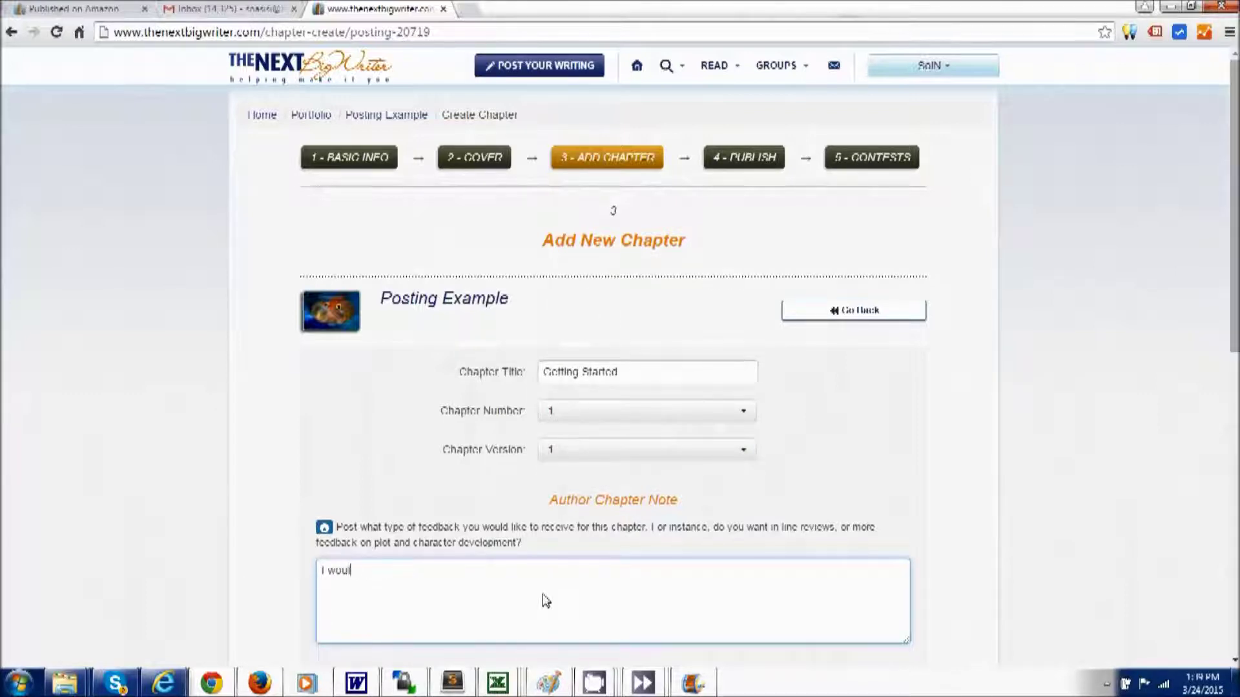
pyautogui.write('d like to receive feedback on how this flows.')
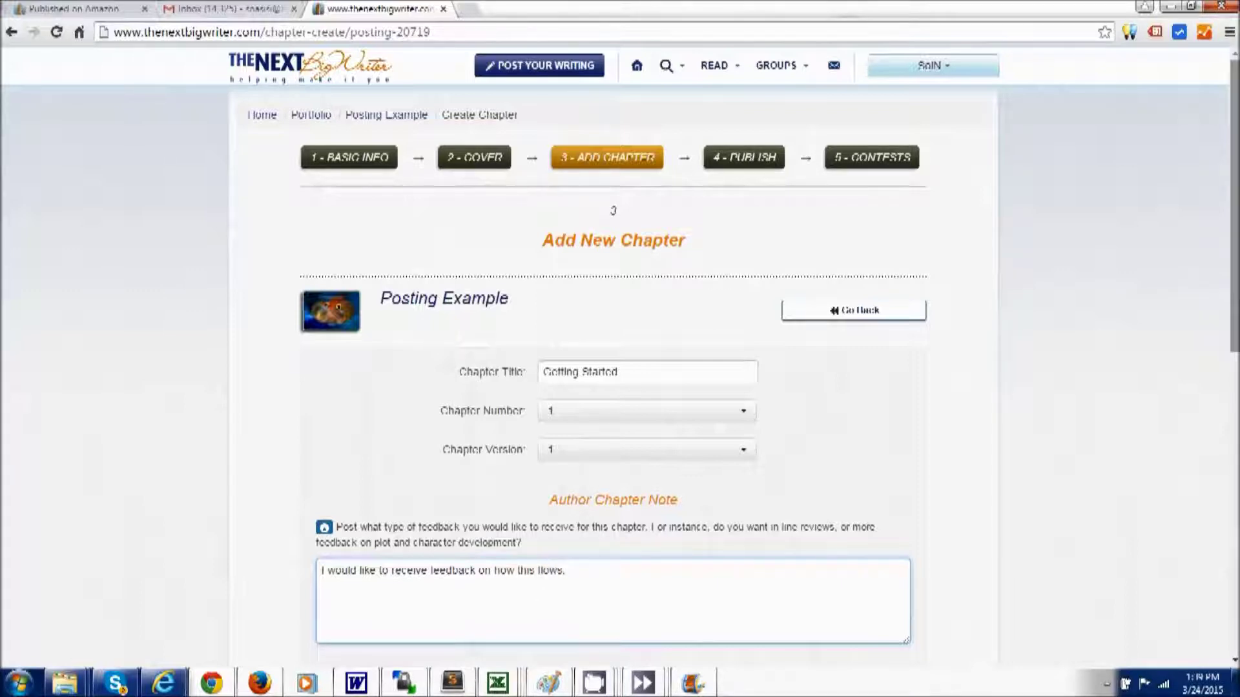
# - Copy the full text of the Word document beginner-writer-class-paragraphs and paste it into the chapter content editor
pyautogui.moveTo(1234, 204); pyautogui.dragTo(1234, 279)
pyautogui.scroll(-4, 1088, 420)
pyautogui.click(778, 408)
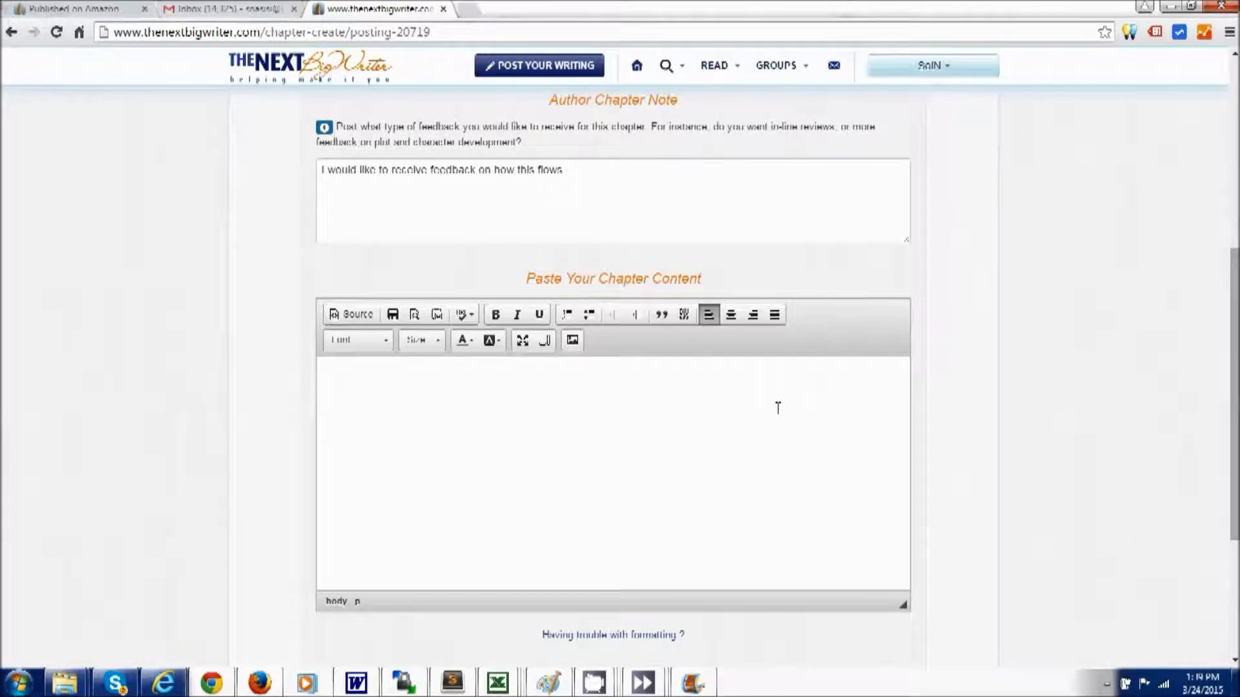
pyautogui.click(356, 682)
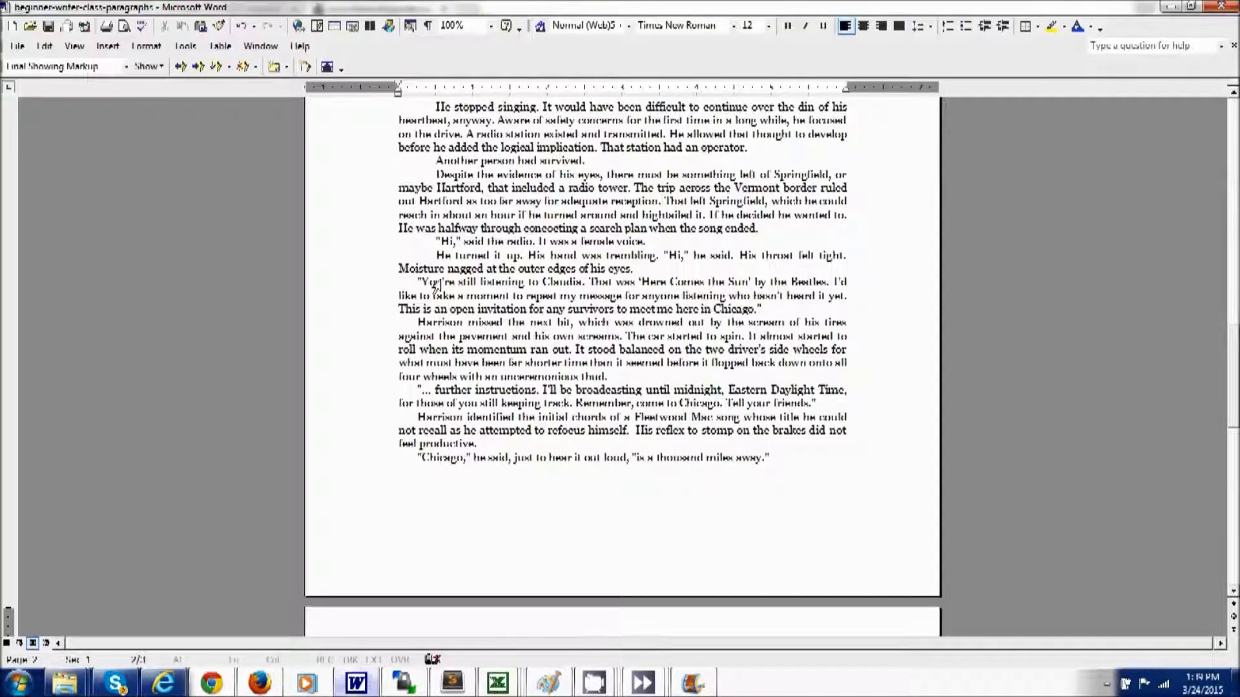
pyautogui.moveTo(783, 458); pyautogui.dragTo(392, 191)
pyautogui.hotkey('alt', 'Tab')
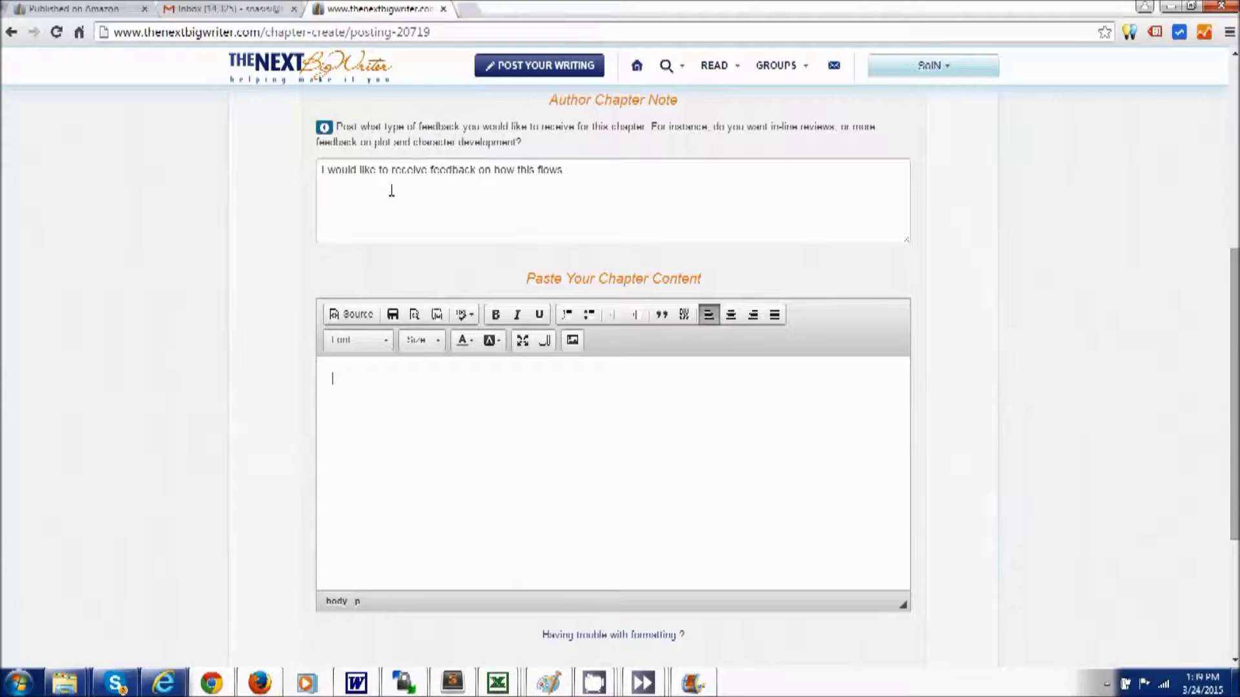
pyautogui.hotkey('alt', 'Tab')
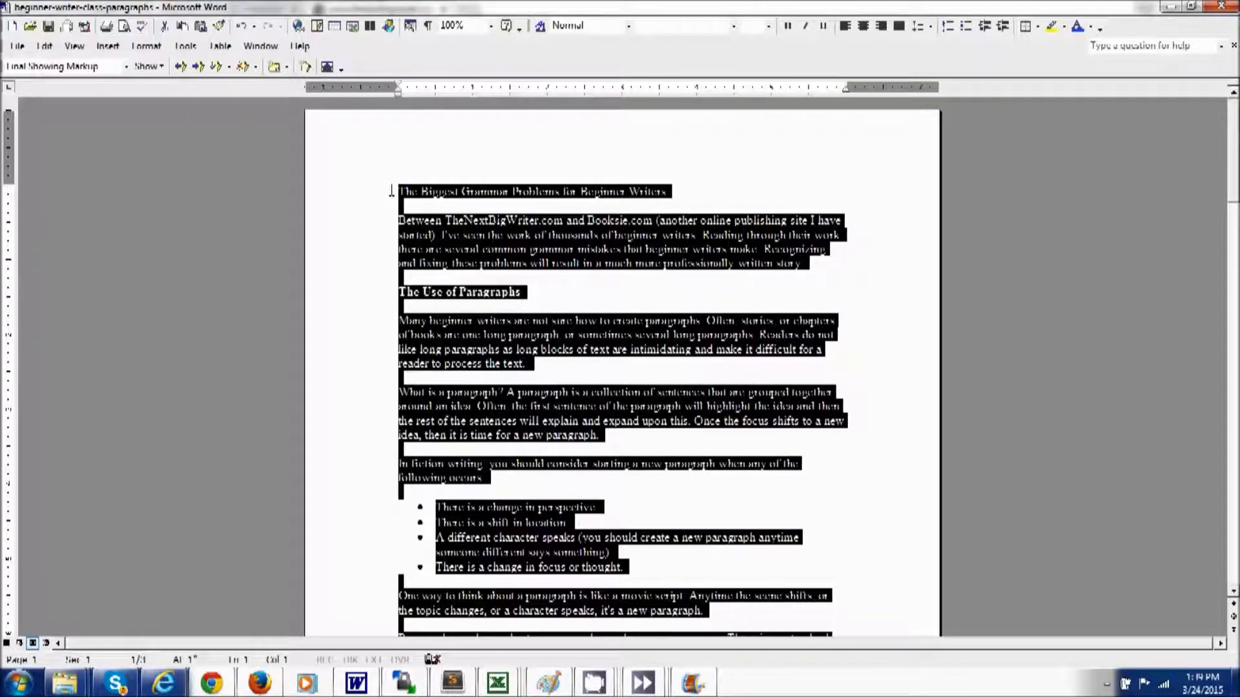
pyautogui.hotkey('alt', 'Tab')
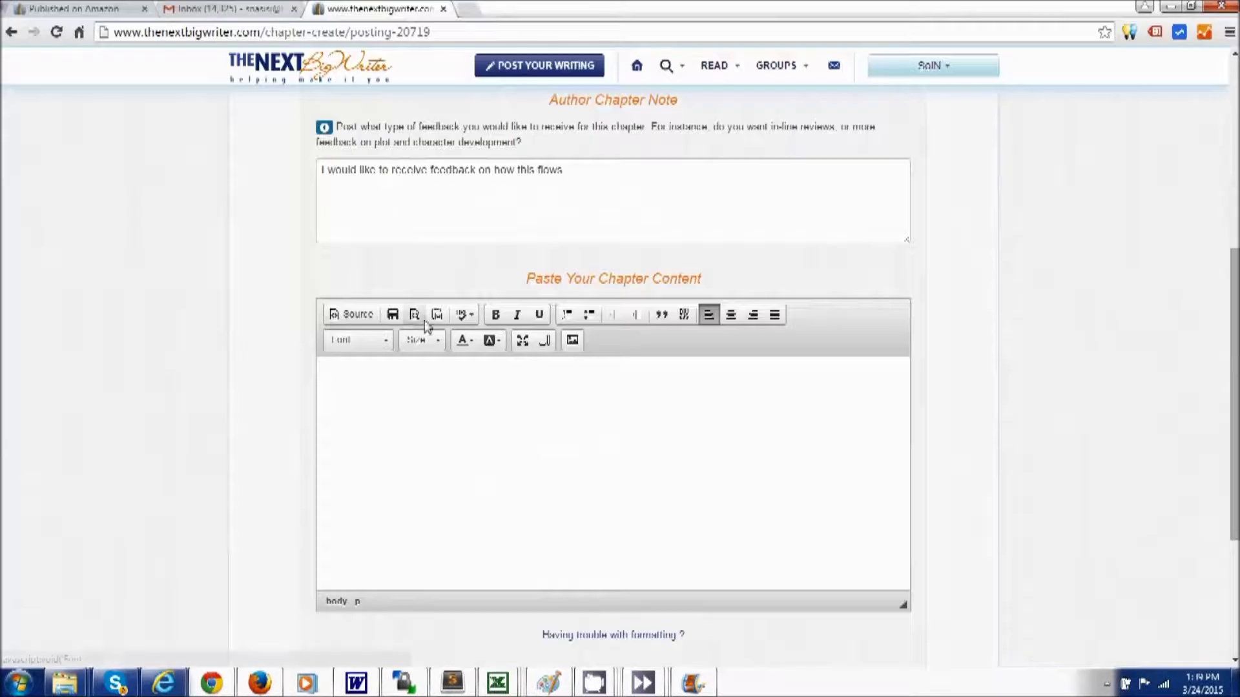
pyautogui.hotkey('ctrl', 'v')
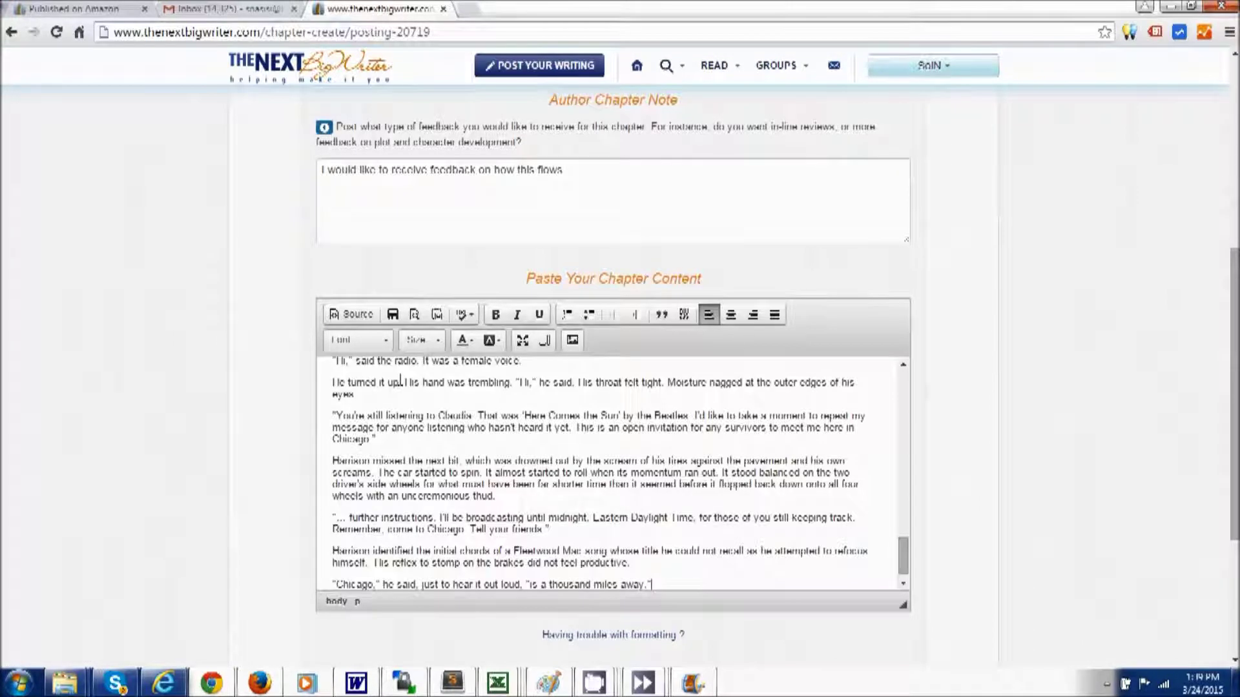
# - Format the line "Hi," said the radio. It was a female voice. as bold italic white text on a dark teal background
pyautogui.moveTo(1235, 305); pyautogui.dragTo(1232, 332)
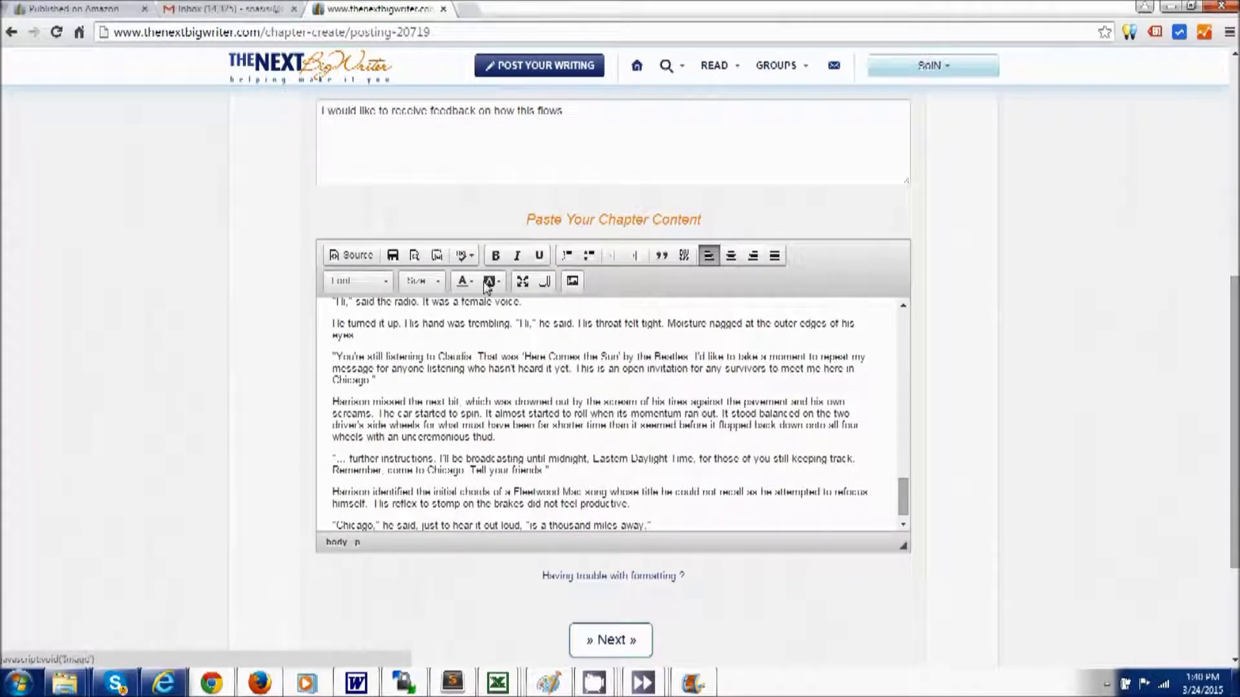
pyautogui.moveTo(524, 302); pyautogui.dragTo(329, 301)
pyautogui.click(496, 256)
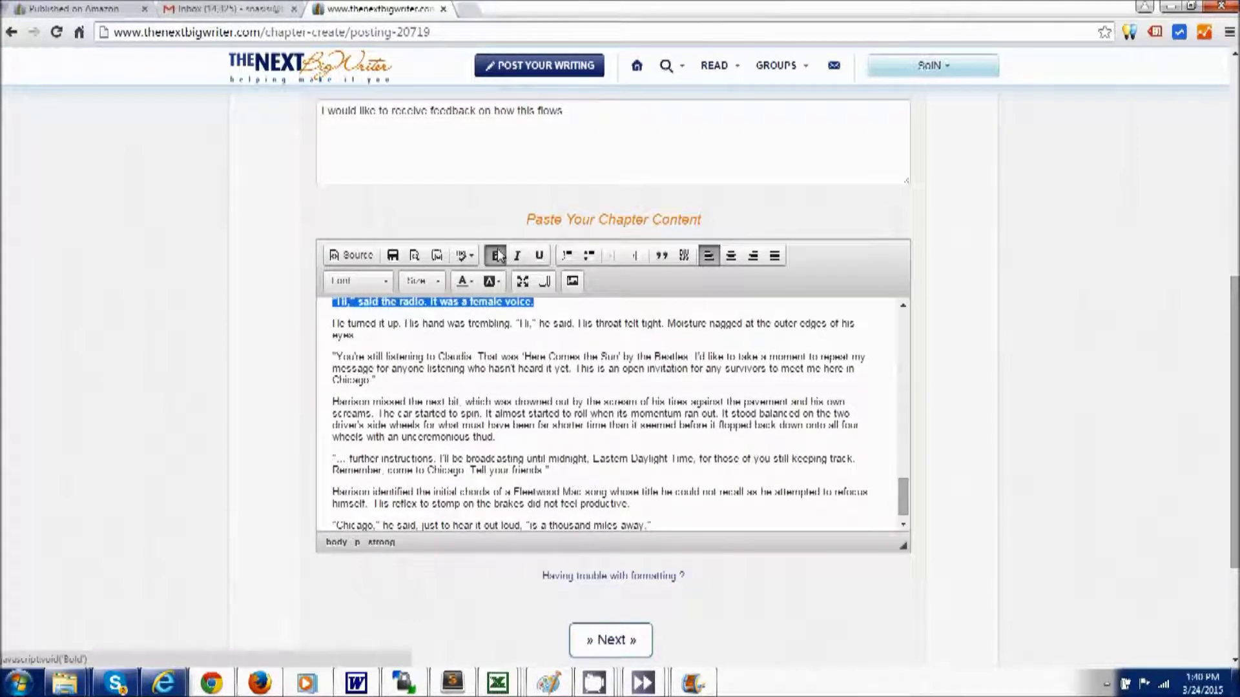
pyautogui.click(517, 255)
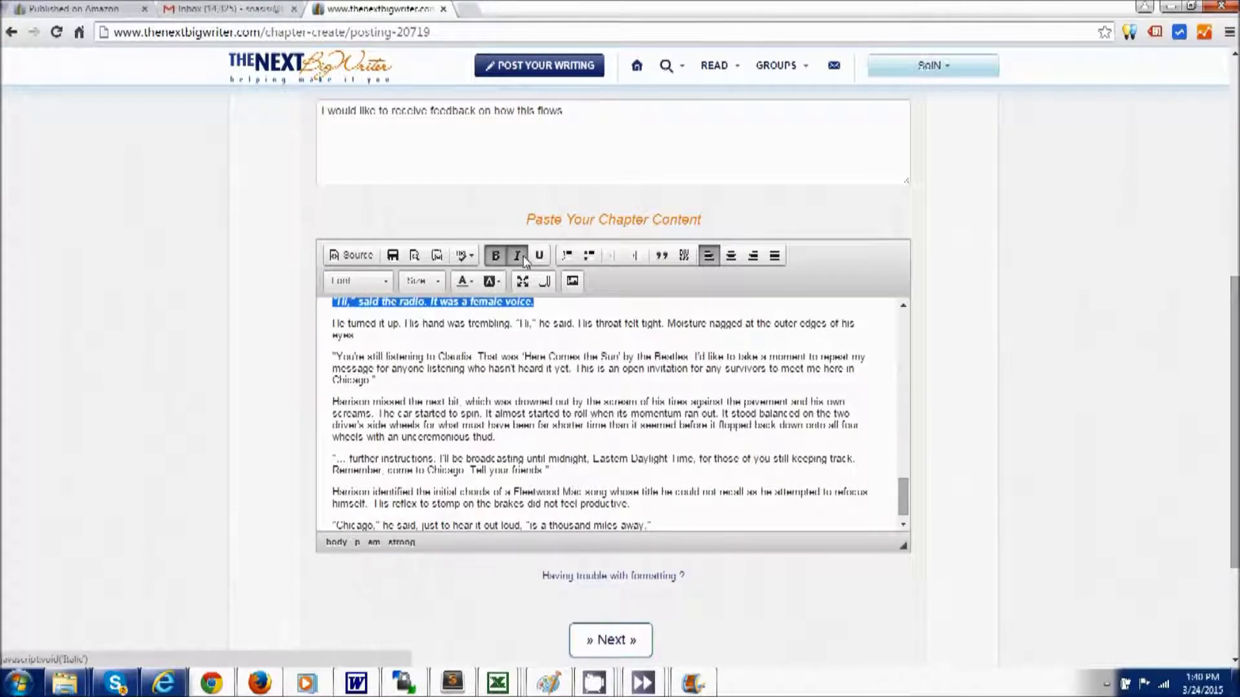
pyautogui.click(492, 281)
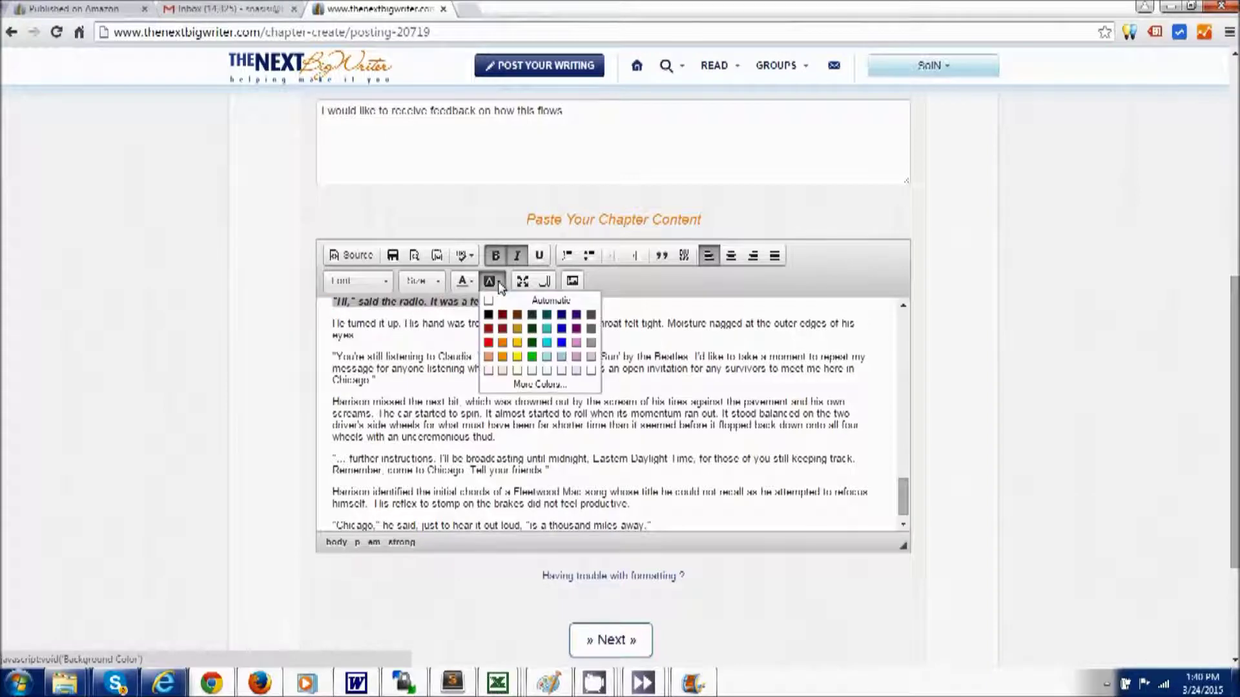
pyautogui.click(546, 315)
pyautogui.moveTo(534, 302); pyautogui.dragTo(346, 309)
pyautogui.hotkey('ctrl', 'b')
pyautogui.hotkey('ctrl', 'i')
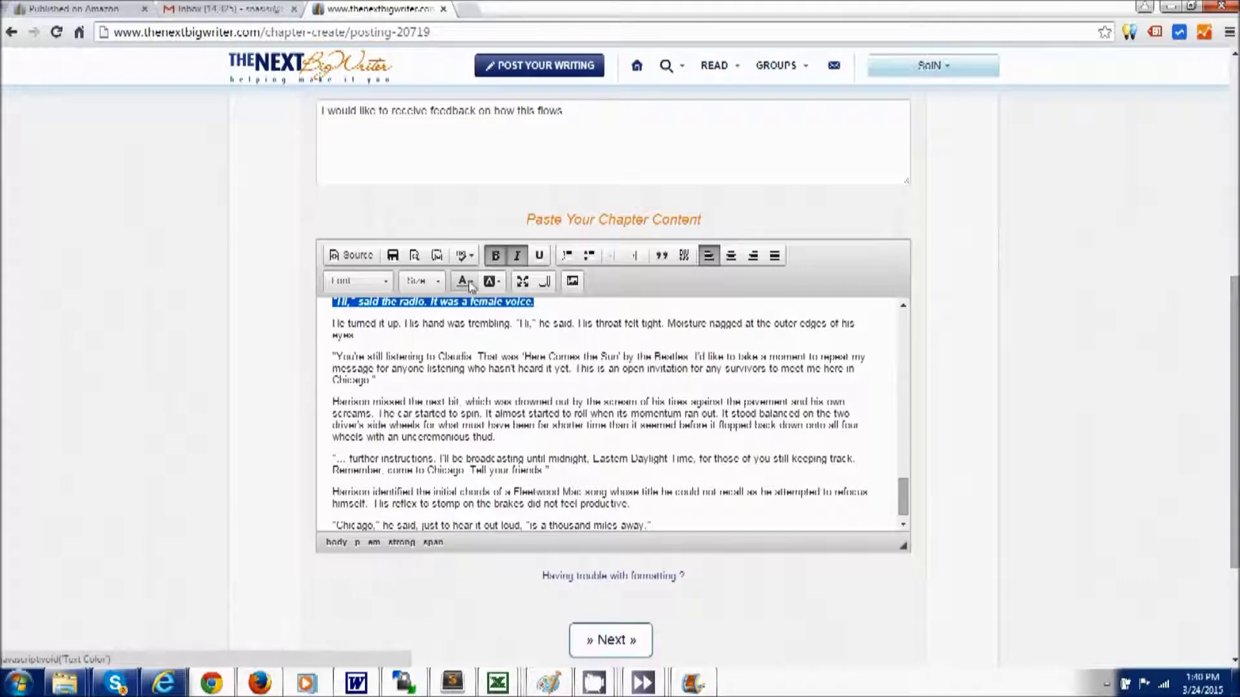
pyautogui.click(465, 281)
pyautogui.click(560, 372)
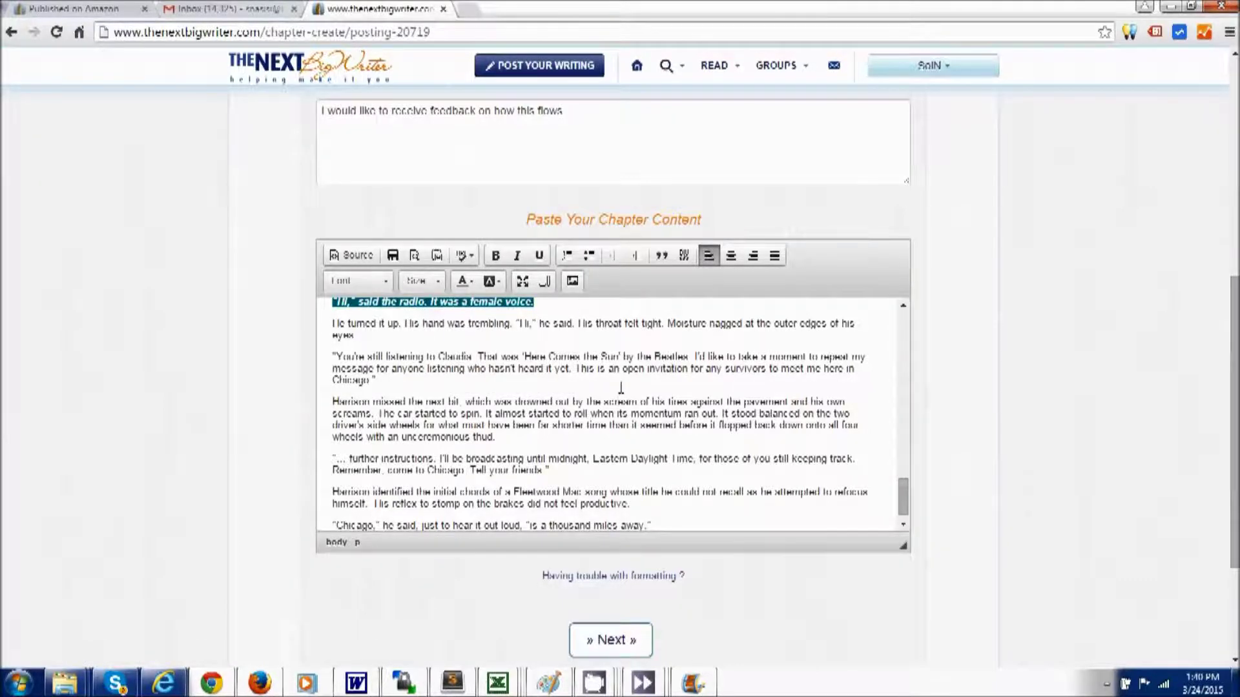
# - Continue to the publish setup, select TheNextBigWriter Premium as the group to publish to, and update the publish settings
pyautogui.scroll(-3, 630, 557)
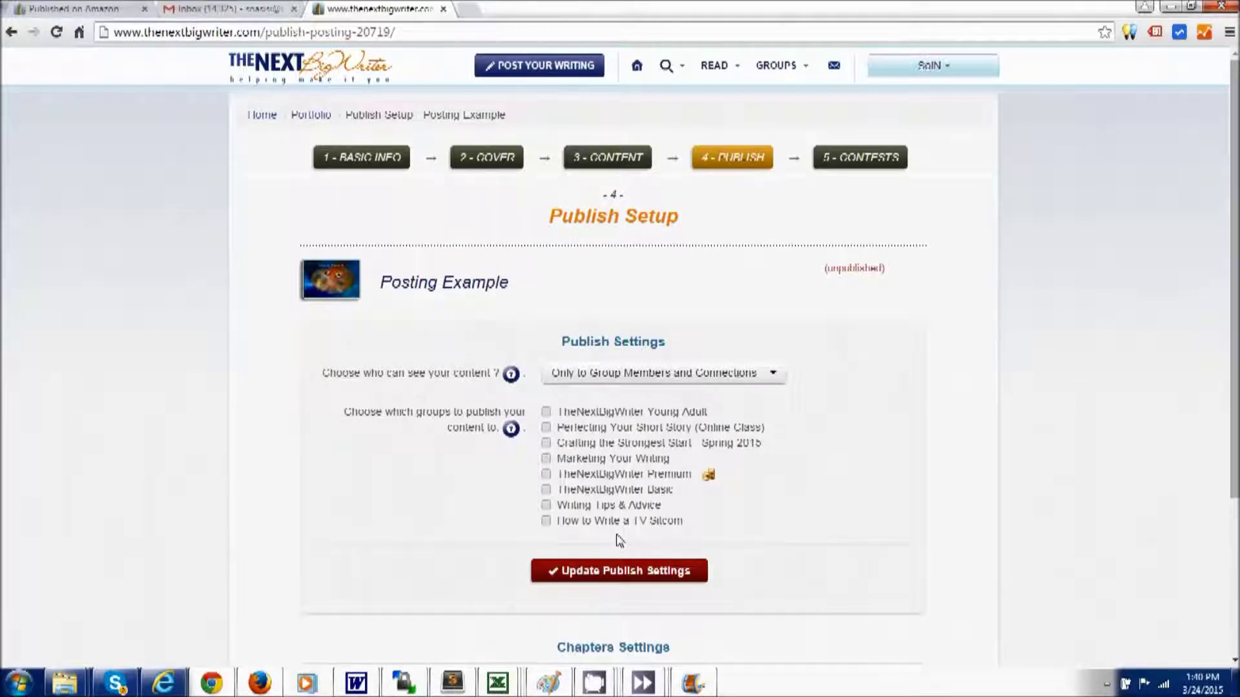
pyautogui.moveTo(372, 381)
pyautogui.click(772, 377)
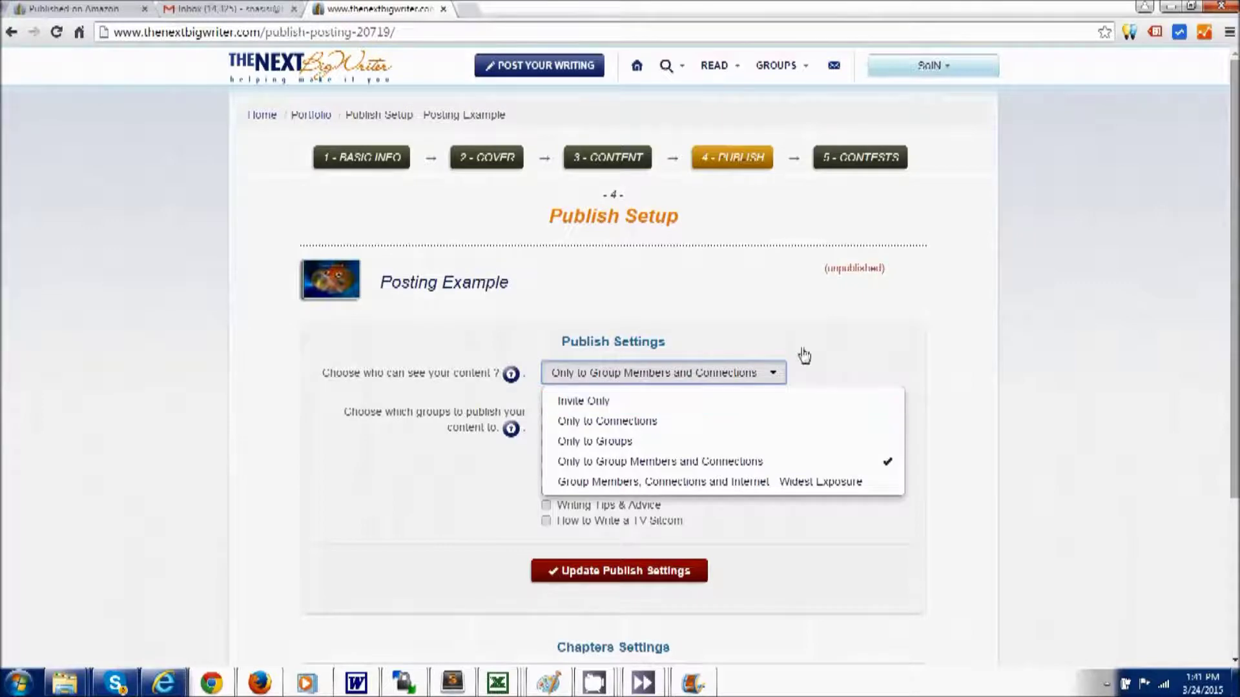
pyautogui.click(957, 349)
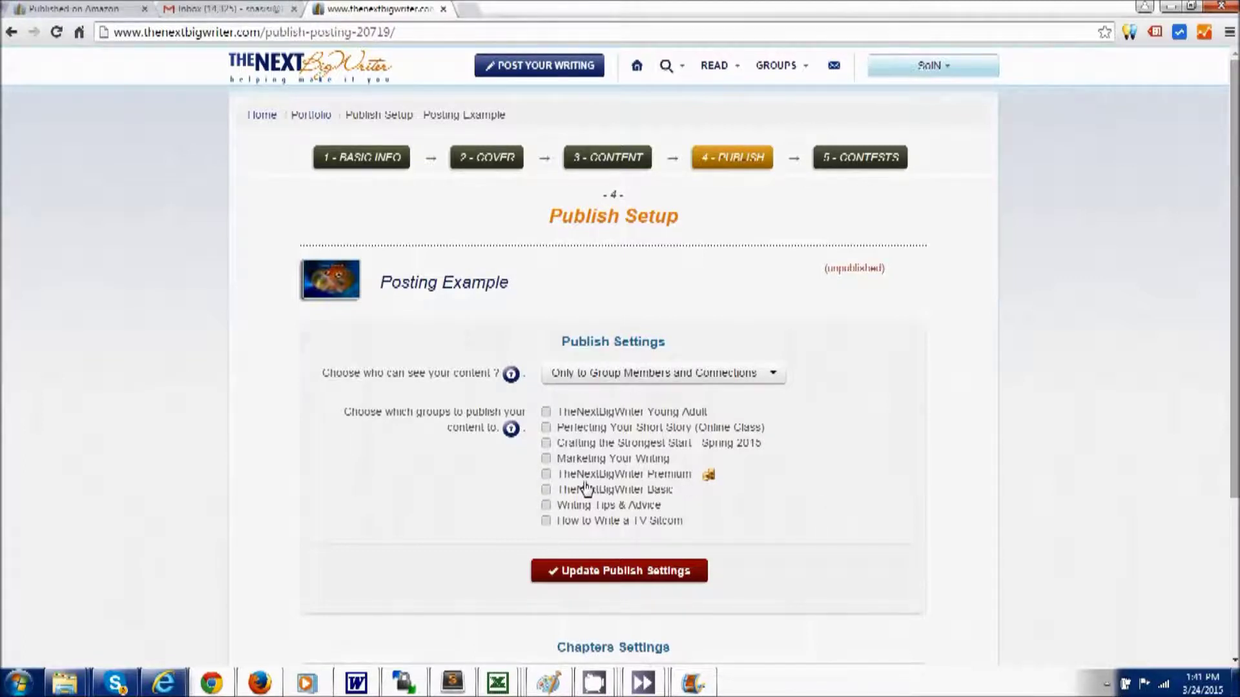
pyautogui.click(547, 476)
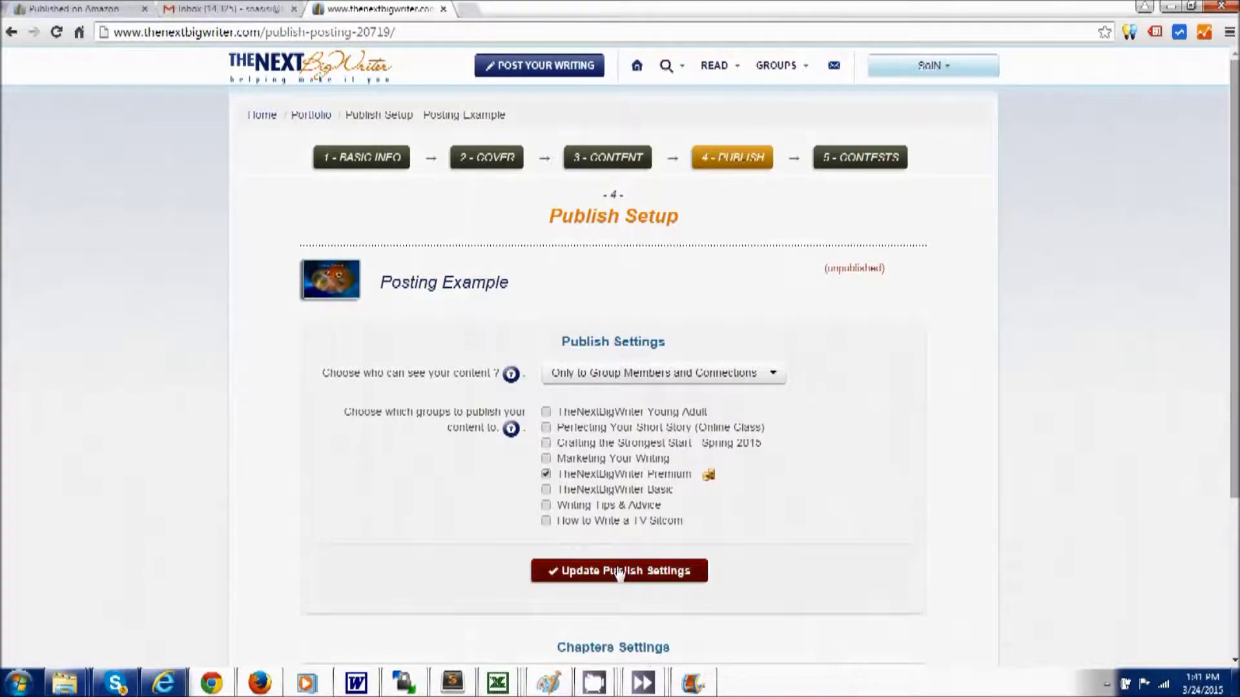
pyautogui.click(616, 573)
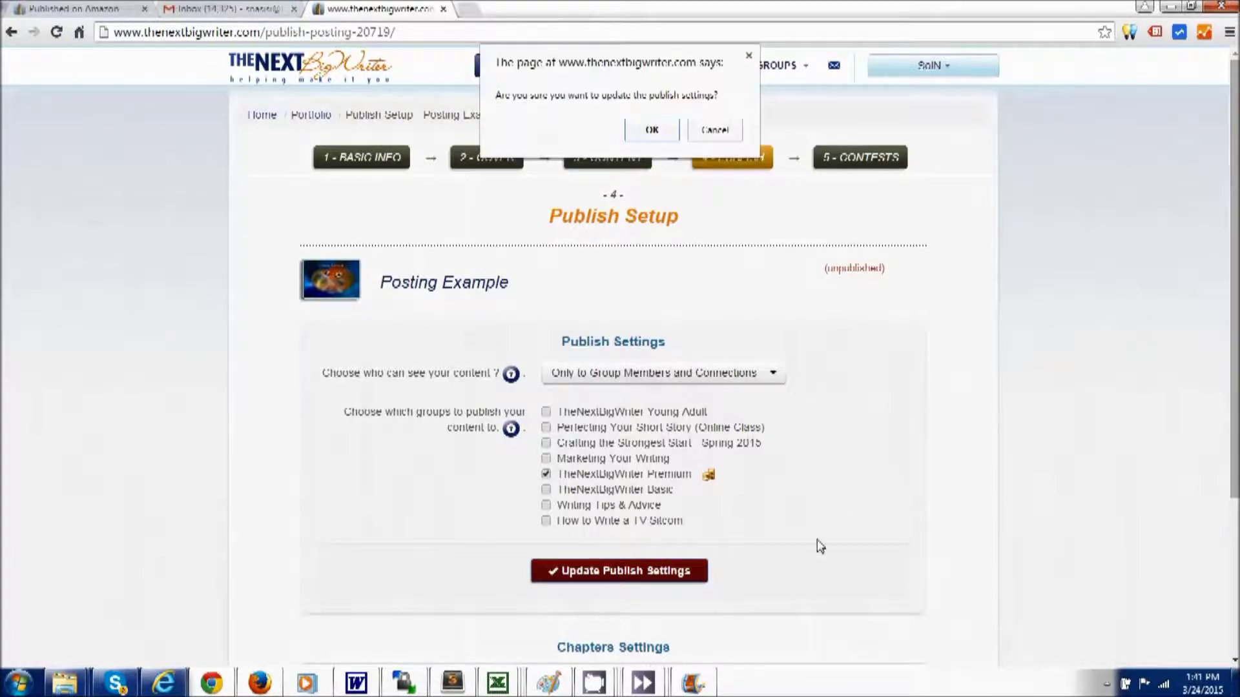
pyautogui.click(653, 130)
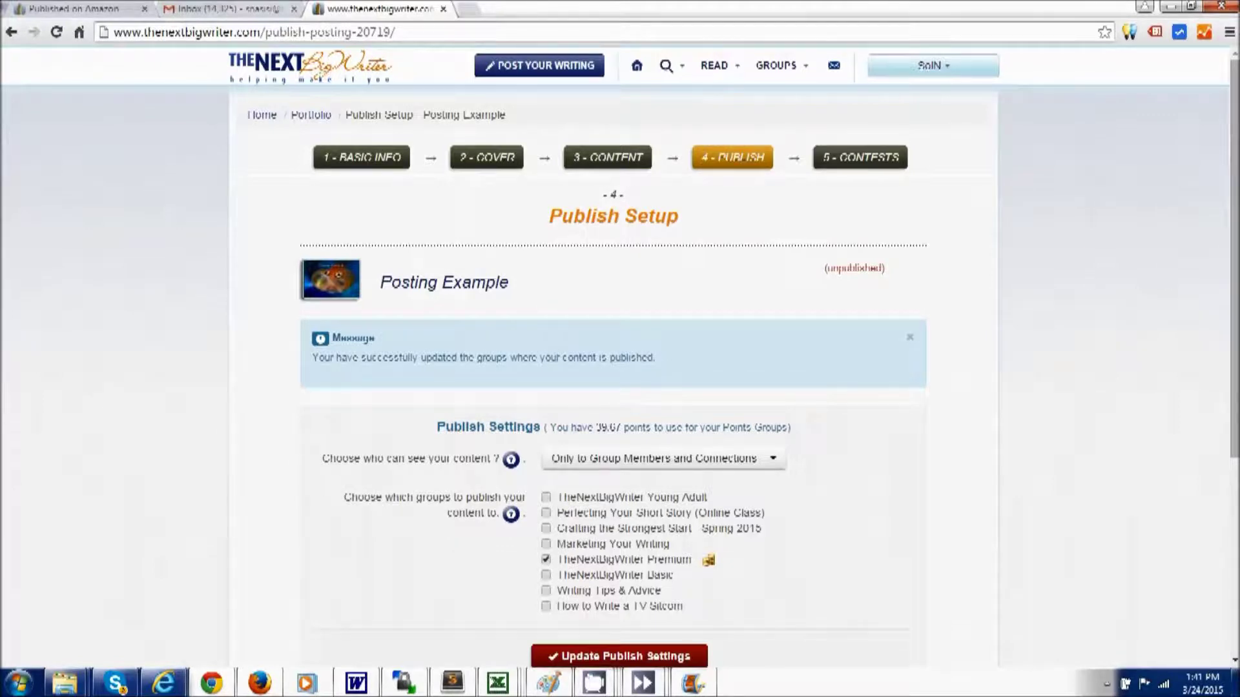
# - Check the chapter's point cost against the available points and publish the Getting Started chapter
pyautogui.moveTo(1233, 203); pyautogui.dragTo(1234, 374)
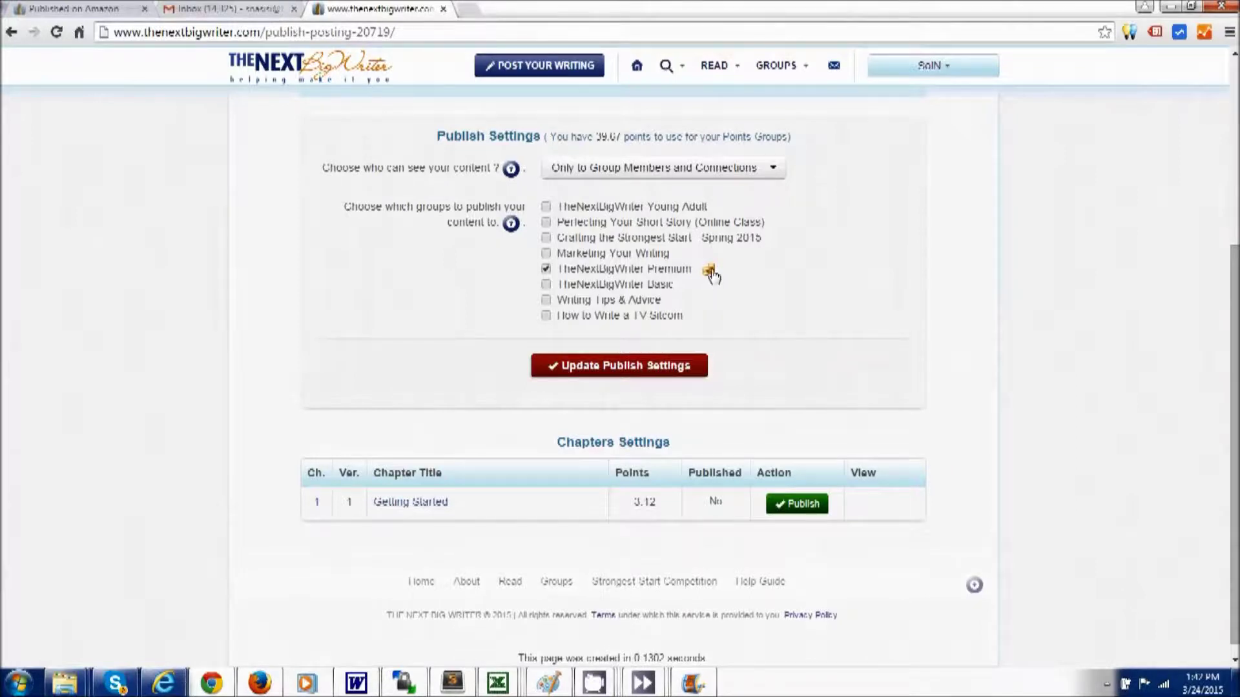
pyautogui.moveTo(658, 508); pyautogui.dragTo(637, 504)
pyautogui.moveTo(658, 504); pyautogui.dragTo(632, 503)
pyautogui.moveTo(621, 137); pyautogui.dragTo(595, 137)
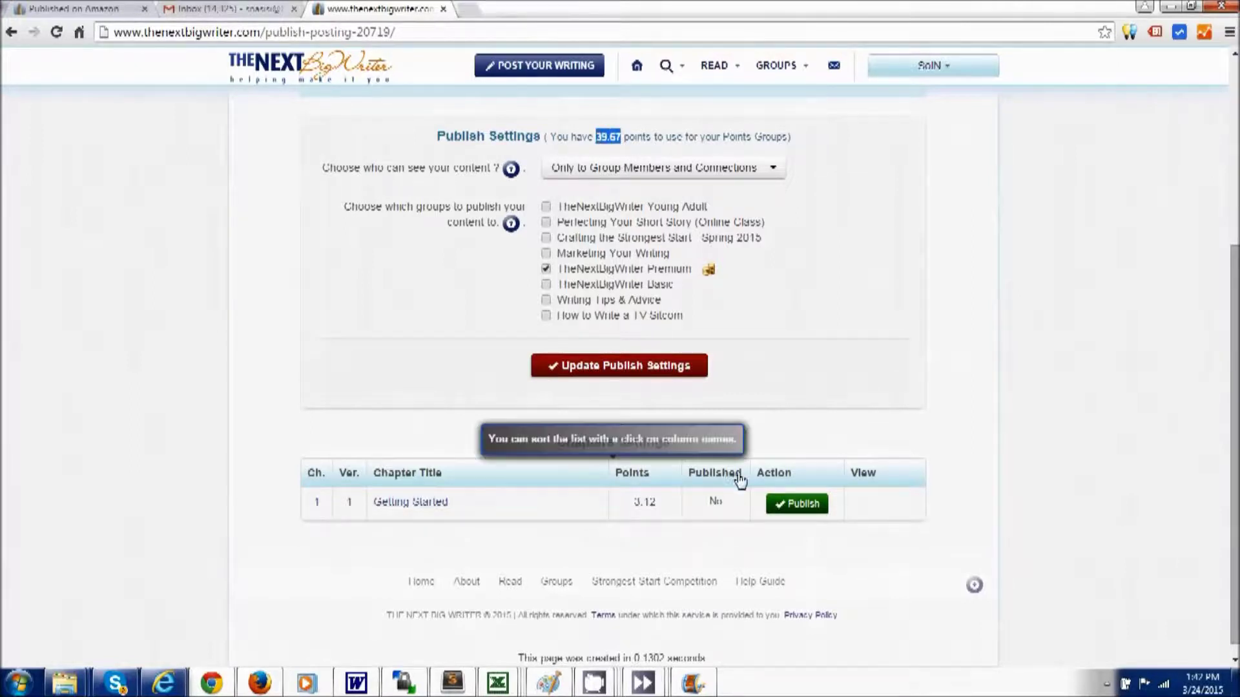
pyautogui.click(797, 506)
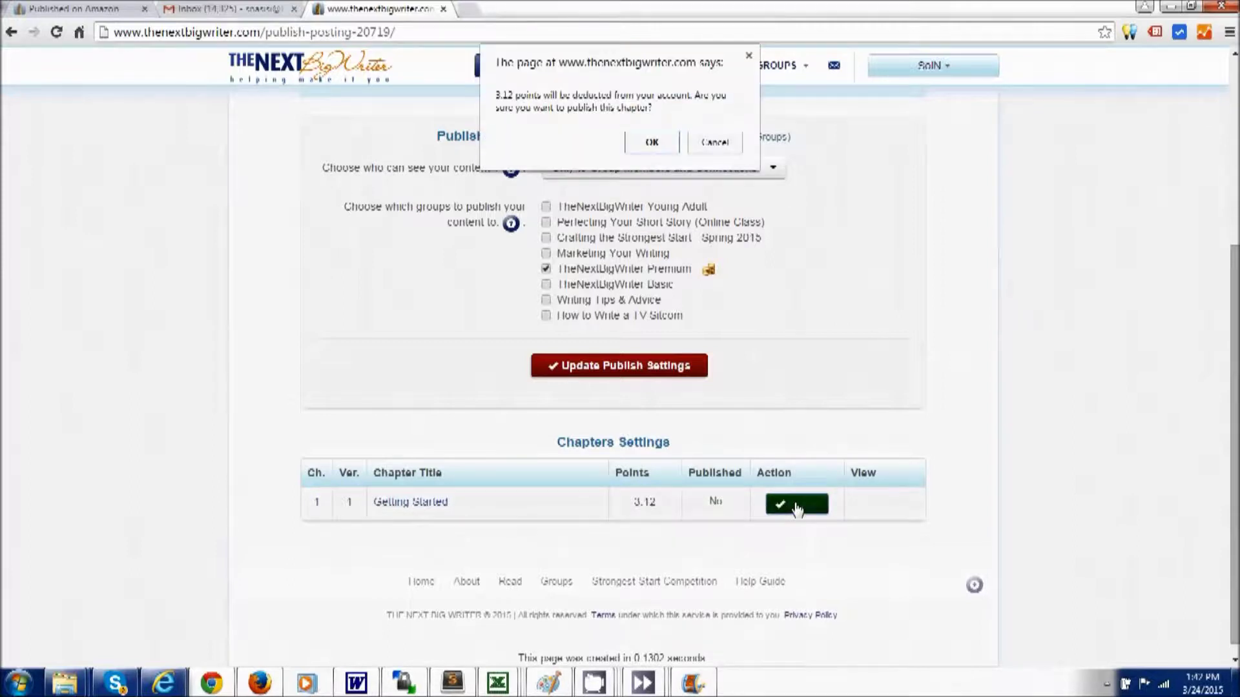
pyautogui.click(659, 144)
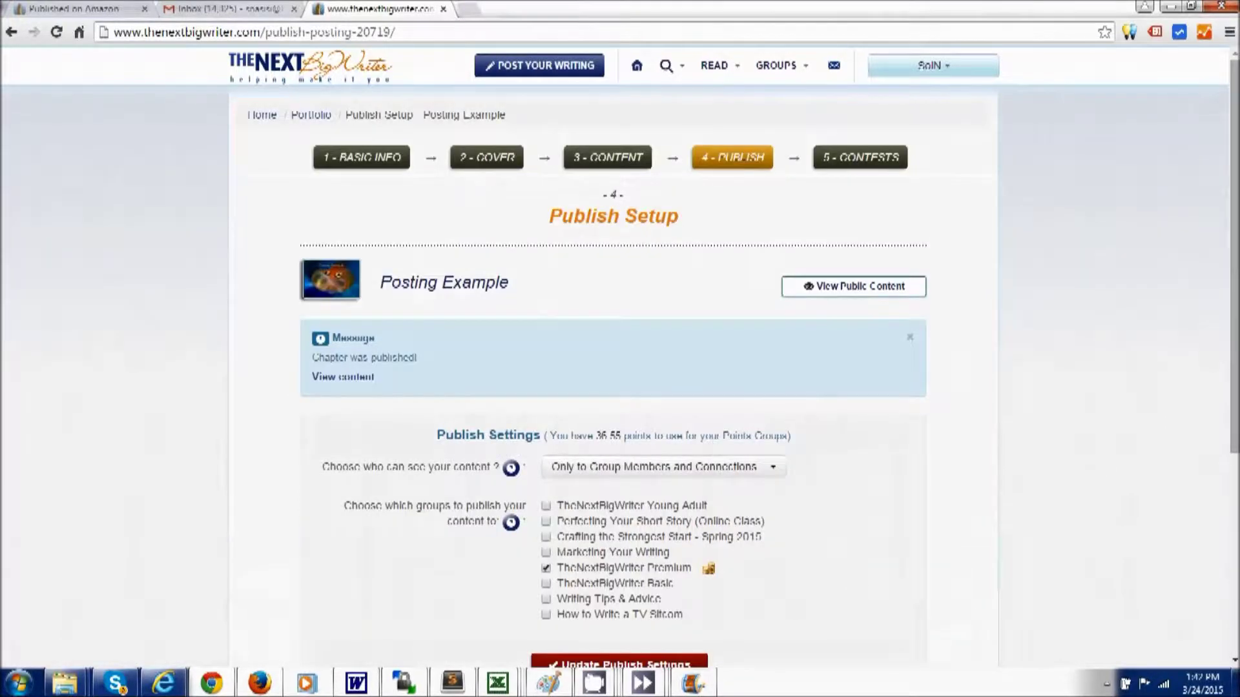
# - View the published Posting Example content and look over its book details, author note and chapter text
pyautogui.moveTo(1230, 113); pyautogui.dragTo(1231, 188)
pyautogui.click(328, 257)
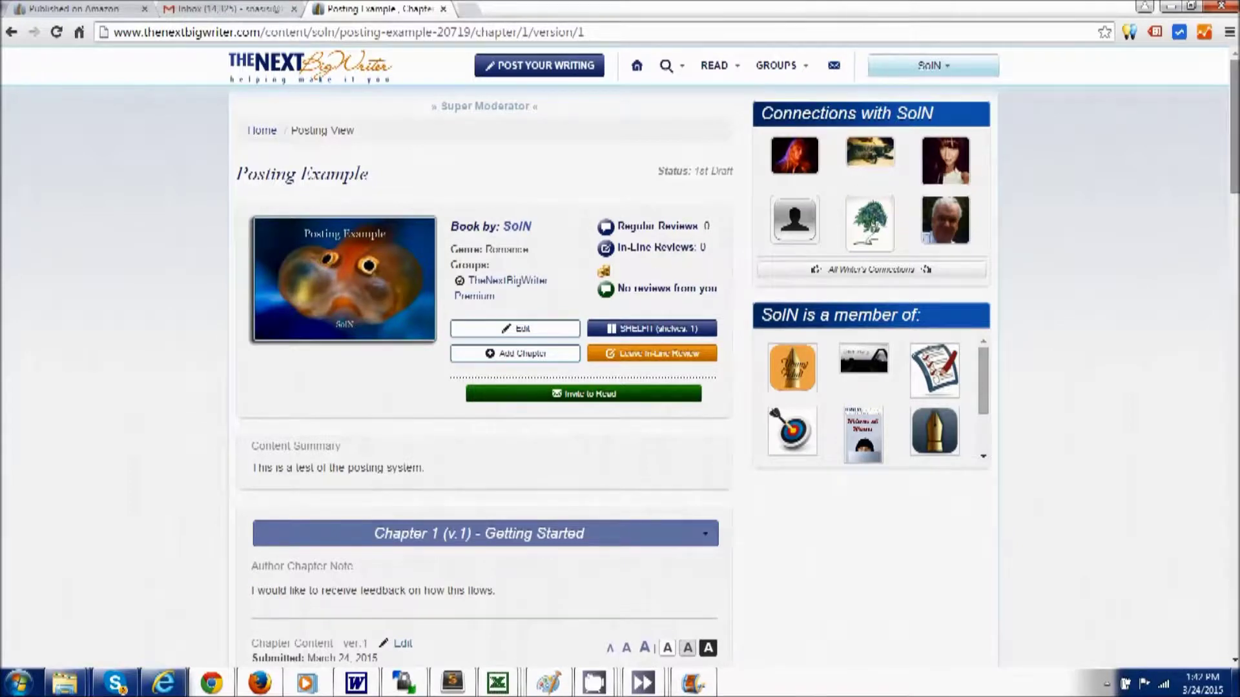
pyautogui.moveTo(1233, 86)
pyautogui.mouseDown()
pyautogui.moveTo(1233, 131)
pyautogui.moveTo(1233, 88)
pyautogui.mouseUp()
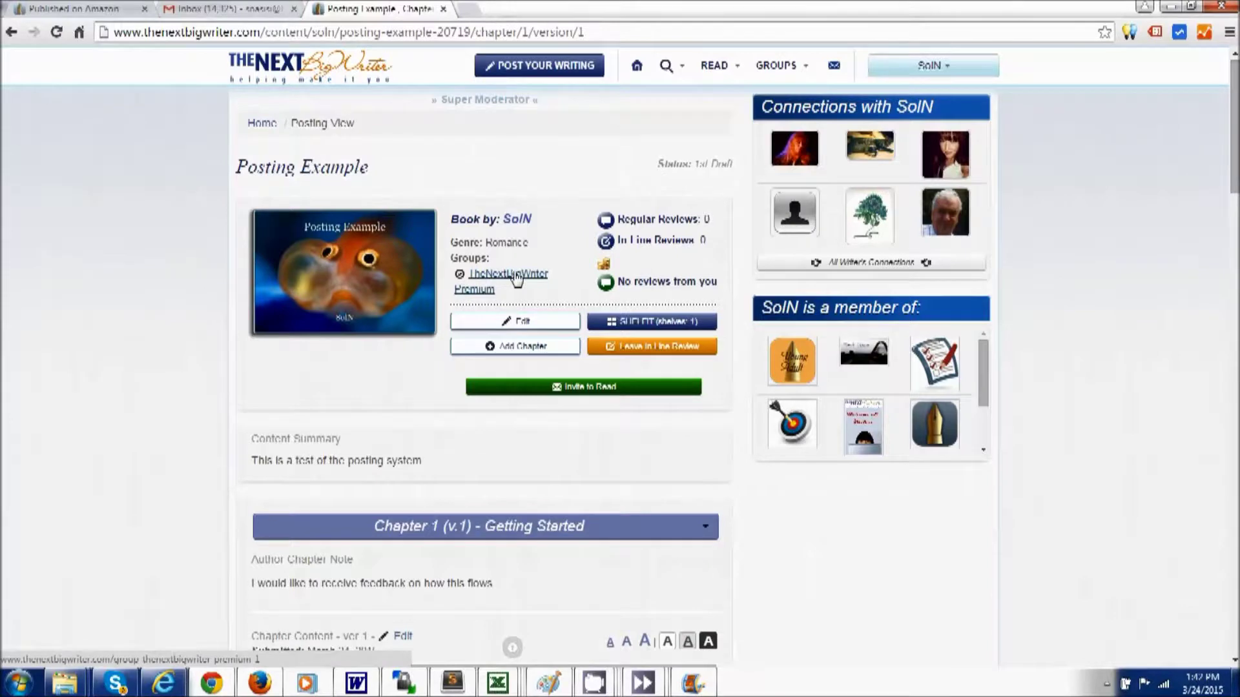
pyautogui.moveTo(1231, 150); pyautogui.dragTo(1225, 234)
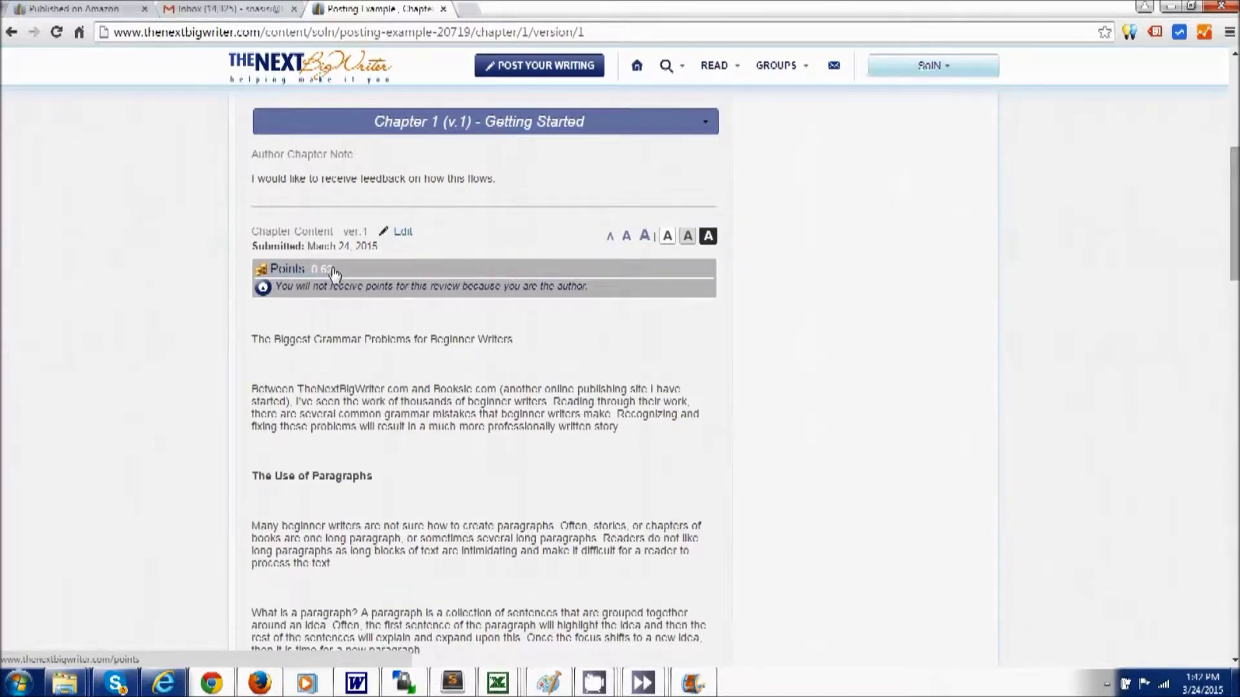
pyautogui.scroll(5, 512, 647)
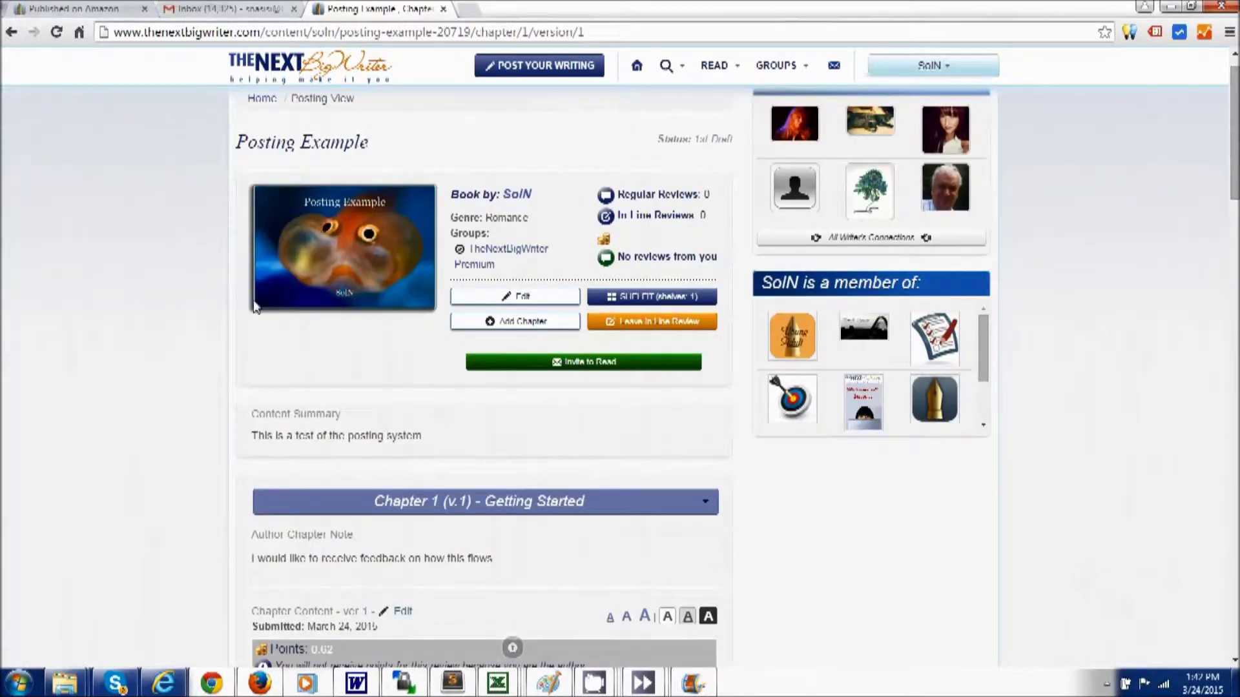
# - Go to the home page and look through the new writing to review from the groups
pyautogui.click(260, 70)
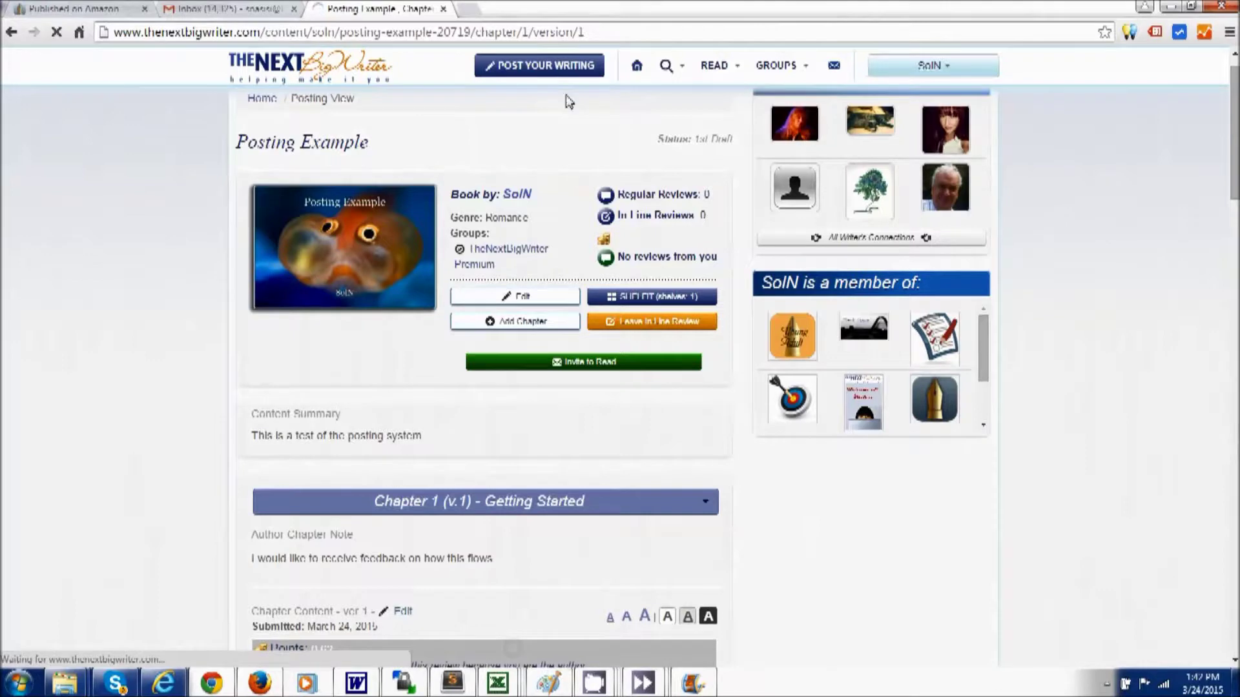
pyautogui.moveTo(1234, 151); pyautogui.dragTo(1234, 218)
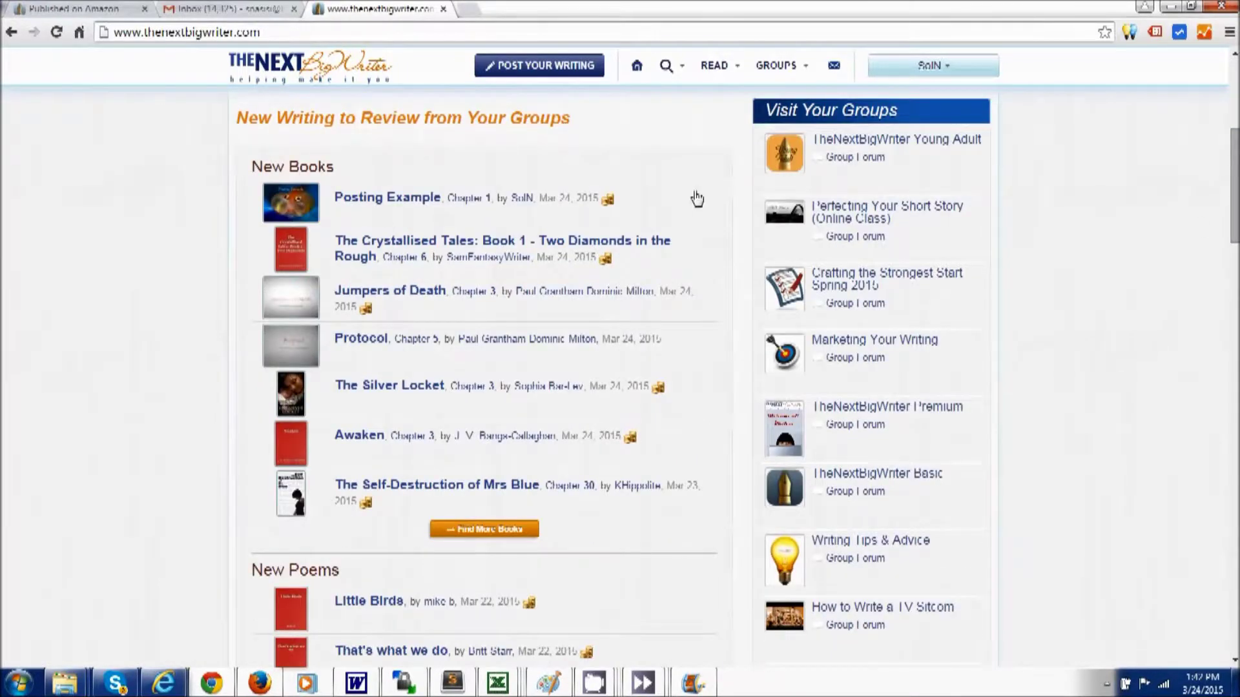
pyautogui.moveTo(1234, 208); pyautogui.dragTo(1218, 251)
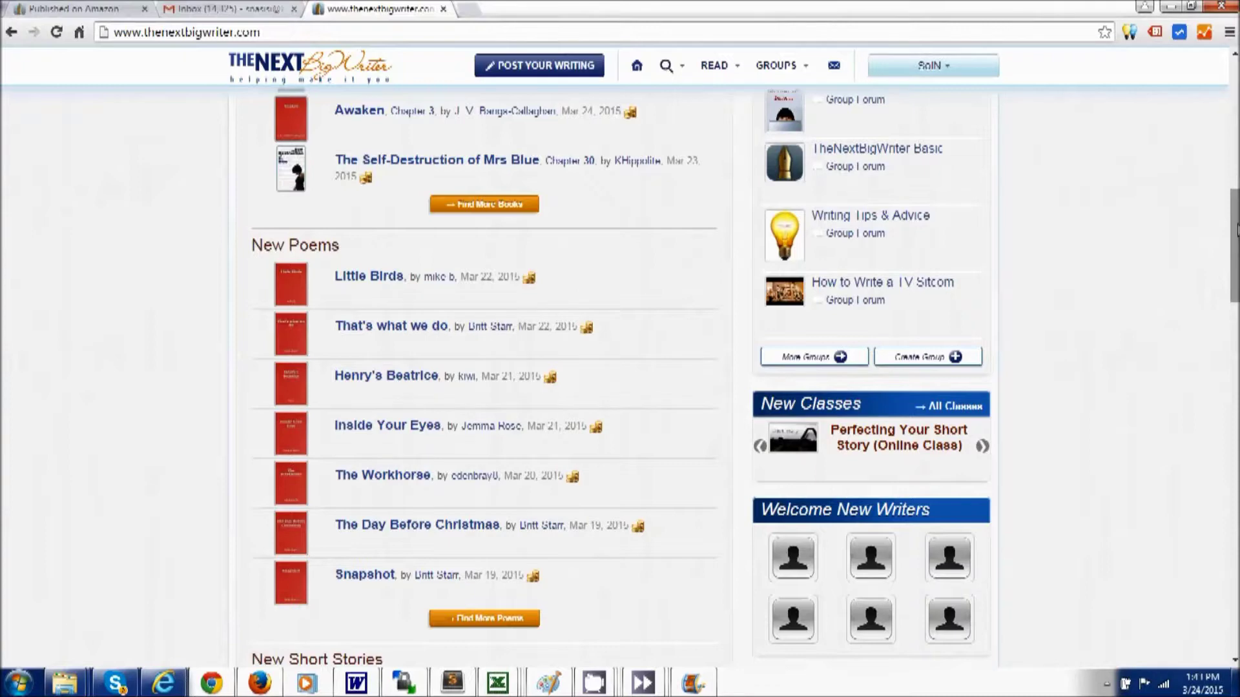
pyautogui.moveTo(1234, 246); pyautogui.dragTo(1235, 97)
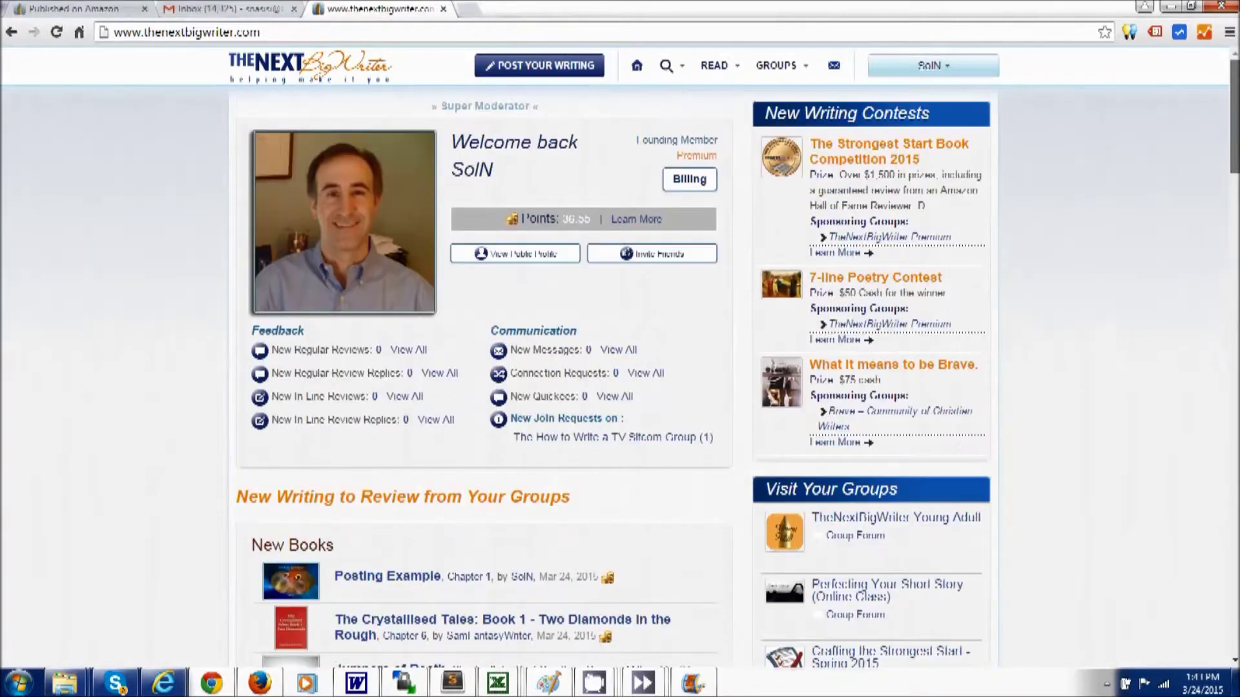
# - Open the Groups Content reading list and look for the Posting Example book
pyautogui.click(714, 65)
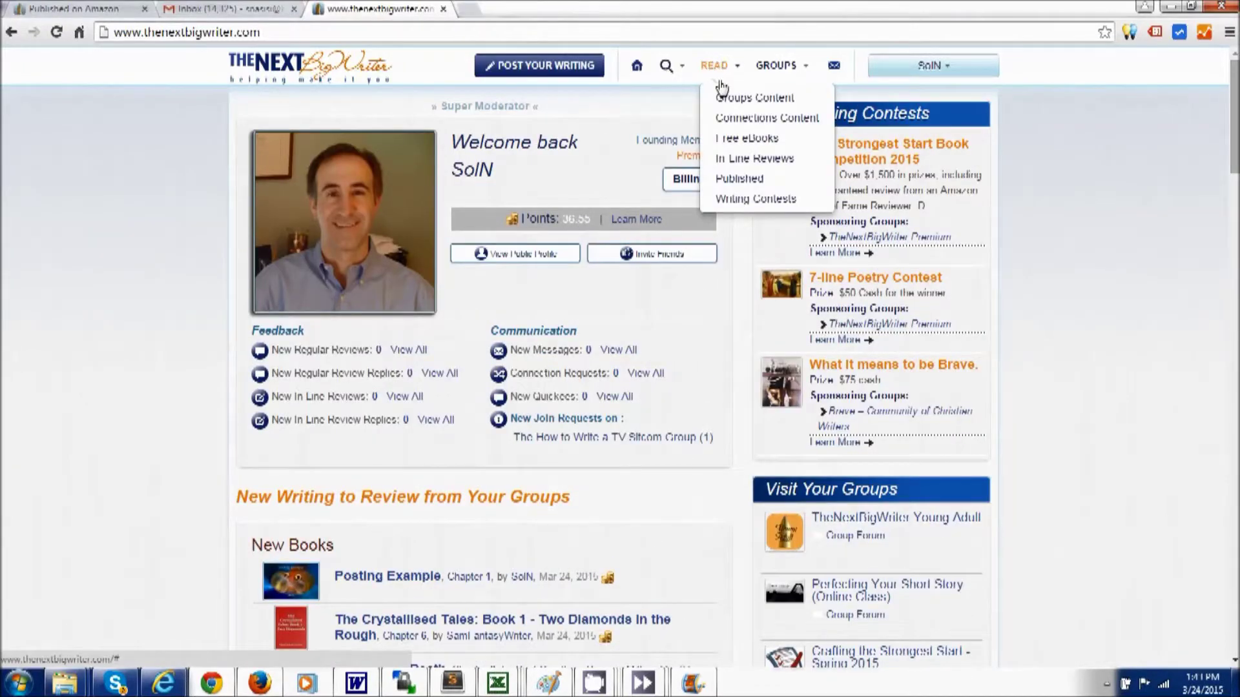
pyautogui.click(738, 100)
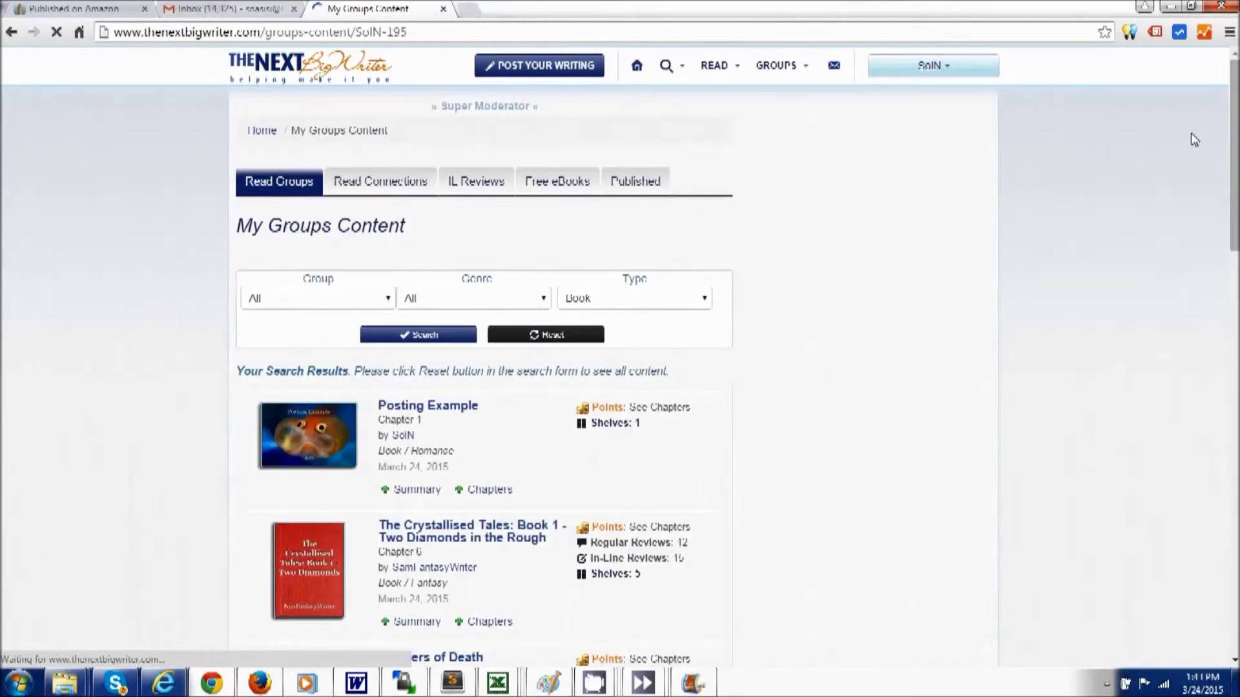
pyautogui.moveTo(1235, 90)
pyautogui.mouseDown()
pyautogui.moveTo(1234, 136)
pyautogui.moveTo(1231, 76)
pyautogui.mouseUp()
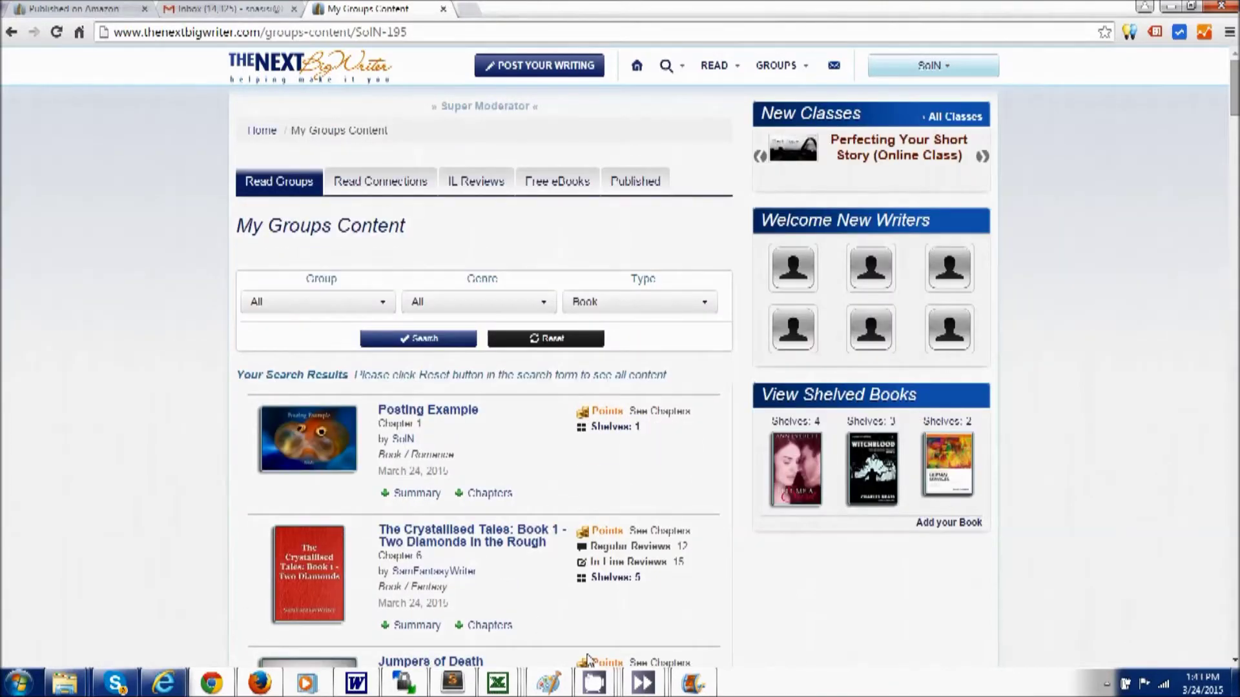
pyautogui.moveTo(692, 686)
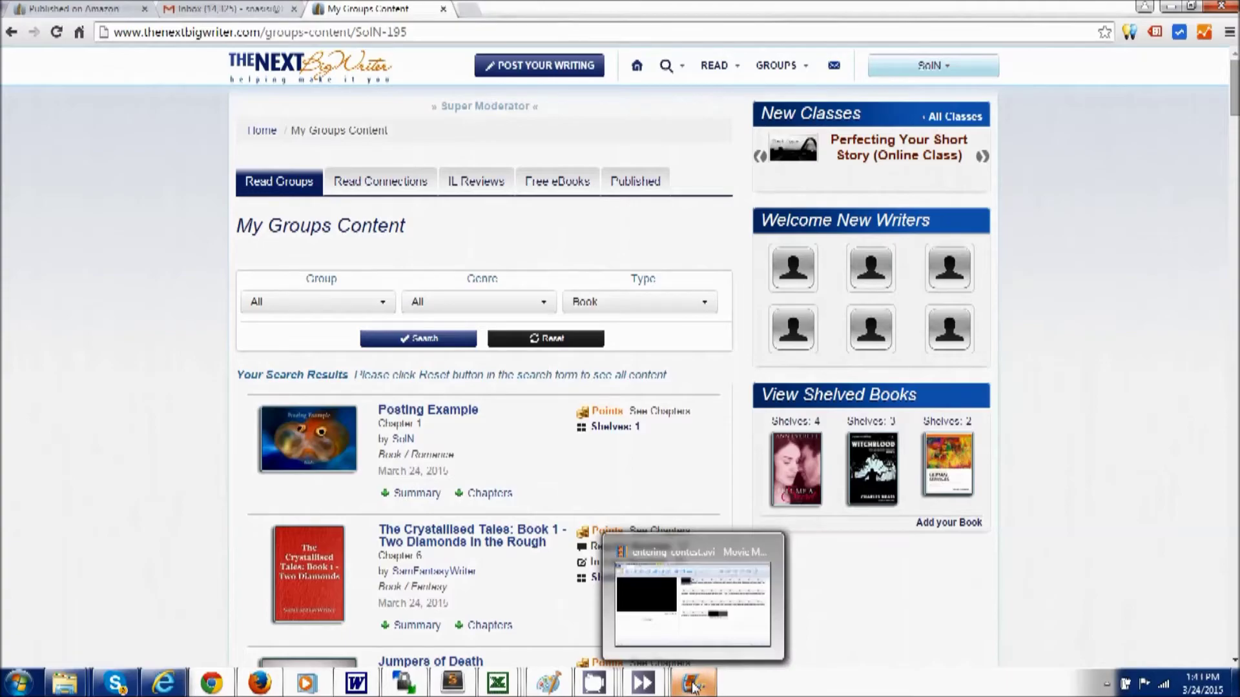